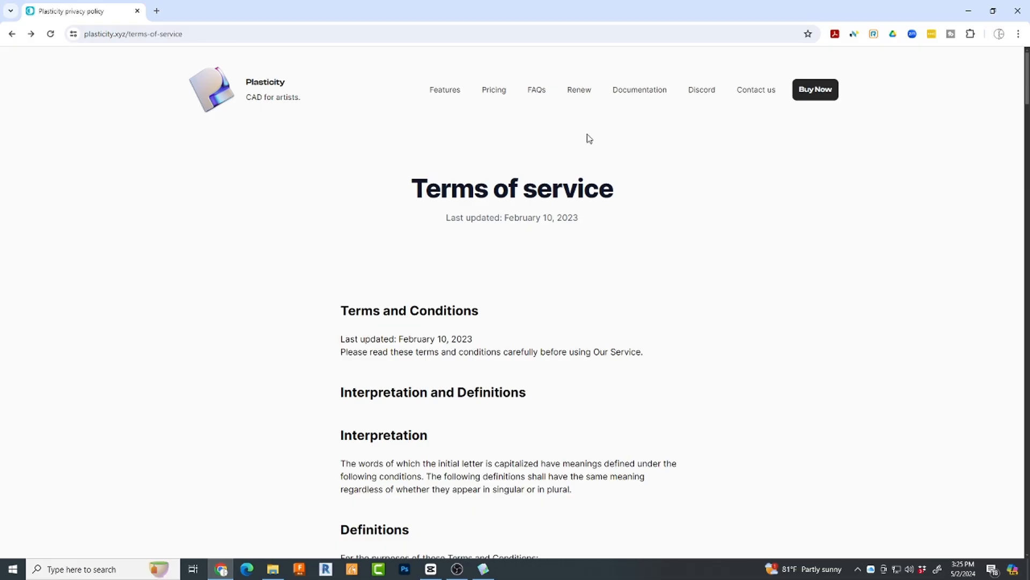
# Open the pricing section of the Plasticity website
pyautogui.click(500, 97)
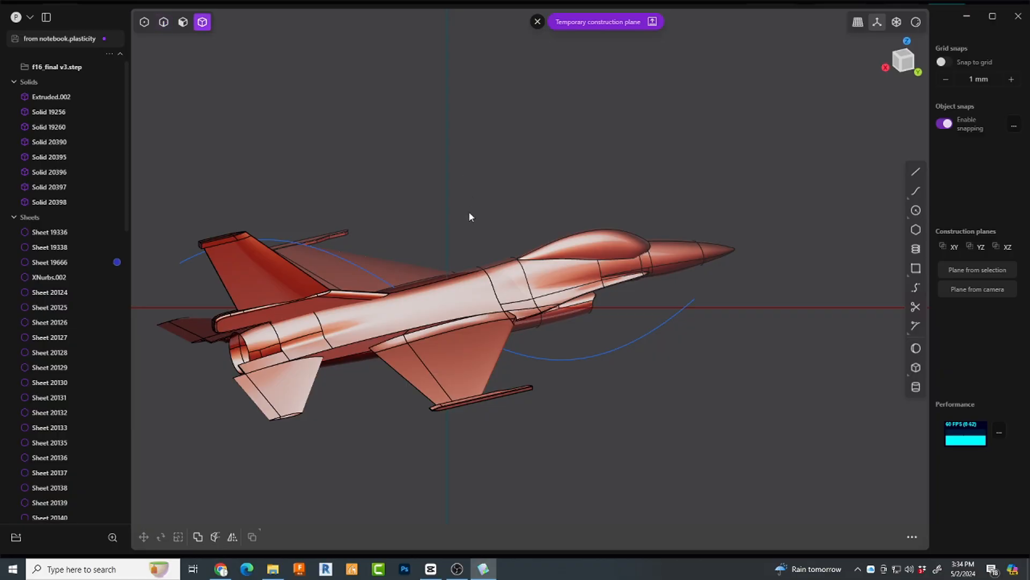
# Switch to Plasticity and cut the F-16 fuselage sheet with the wavy blue curve
pyautogui.click(458, 297)
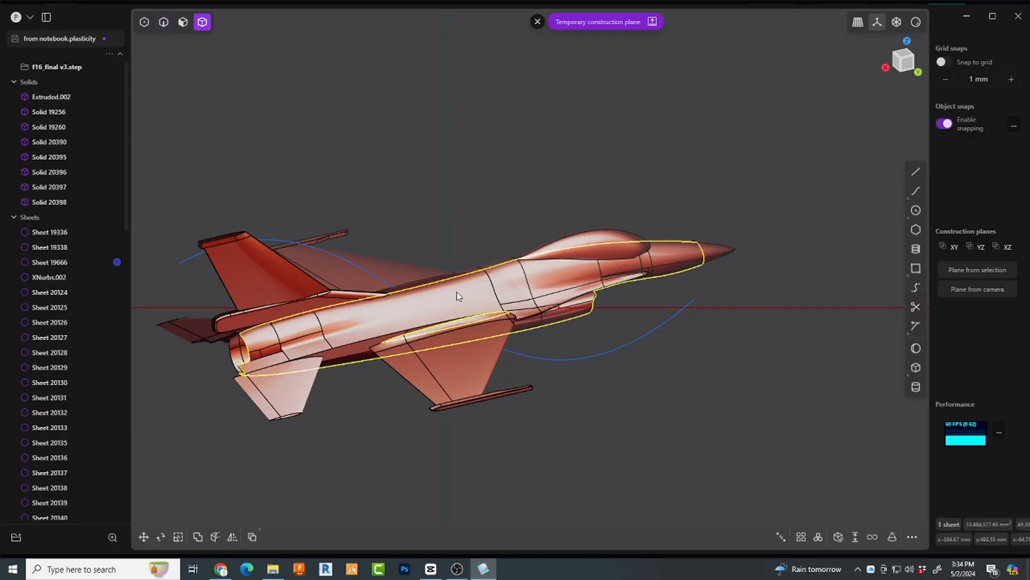
pyautogui.press('c')
pyautogui.click(374, 277)
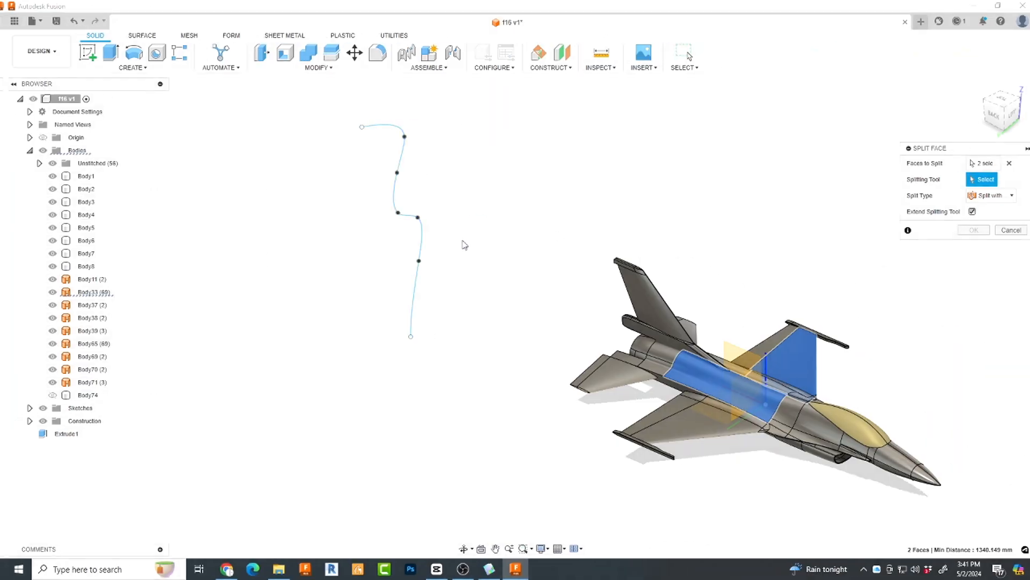
# Switch to Autodesk Fusion and split the two selected F-16 faces using the sketched spline as the splitting tool
pyautogui.click(415, 242)
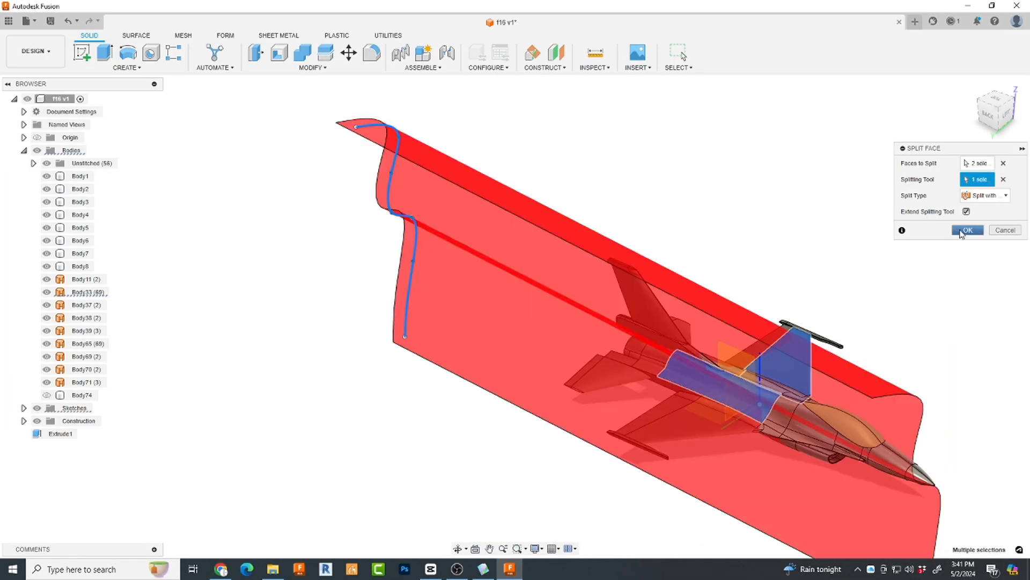
pyautogui.click(967, 230)
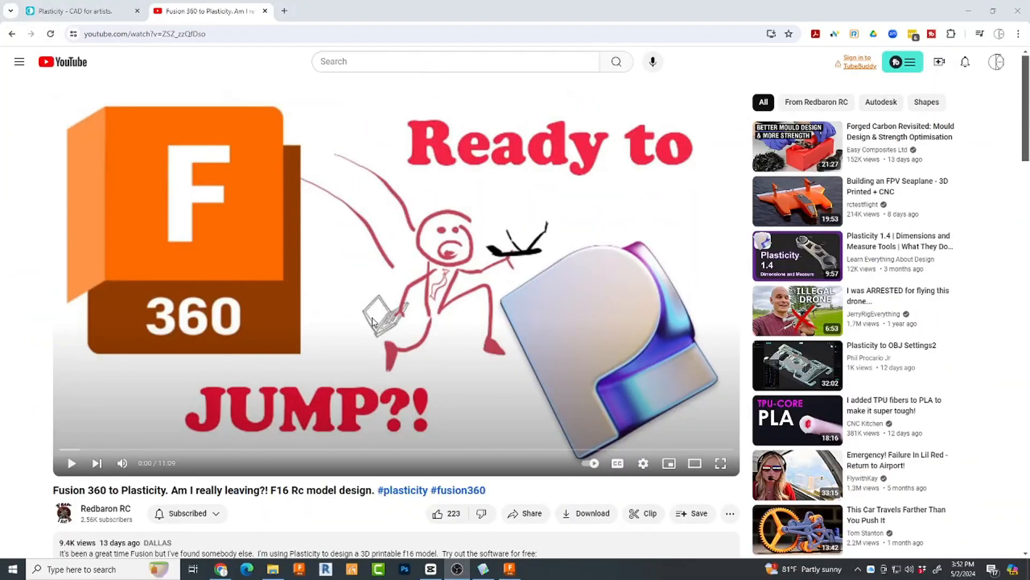
# Read the viewer comments below the video about moving from Fusion 360 to Plasticity in the browser
pyautogui.scroll(-5, 372, 321)
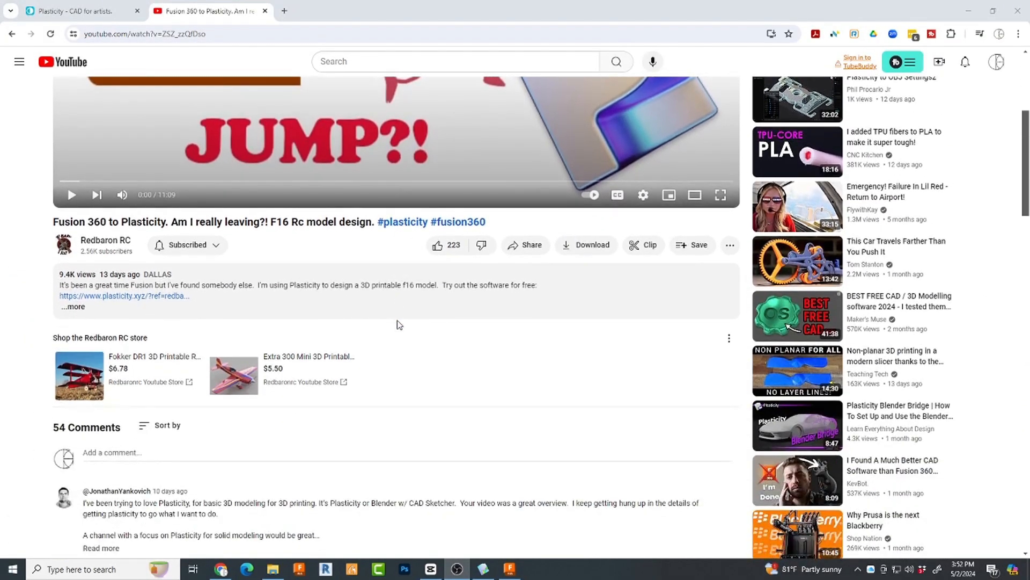
pyautogui.scroll(-5, 398, 325)
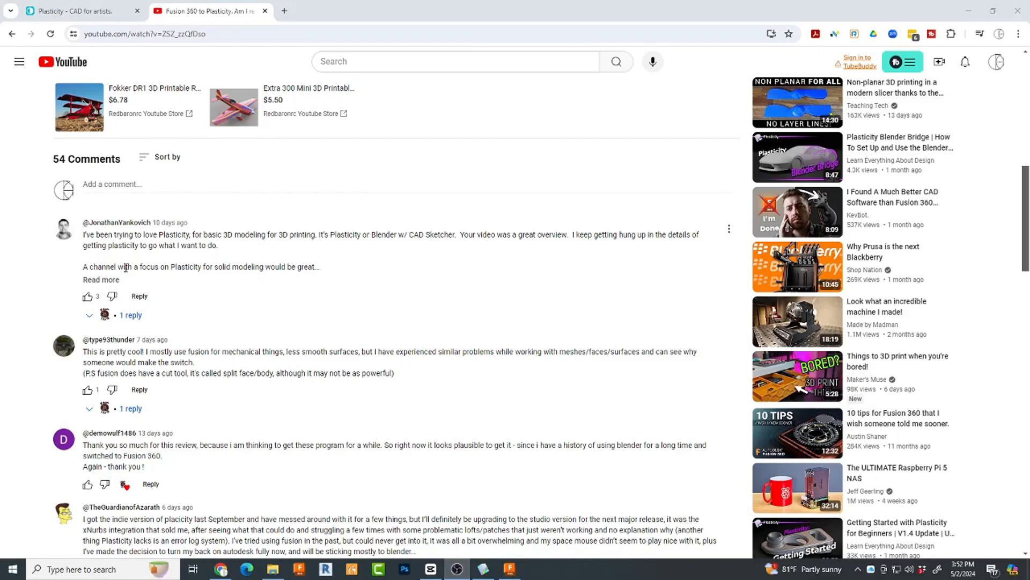
pyautogui.scroll(-1, 130, 300)
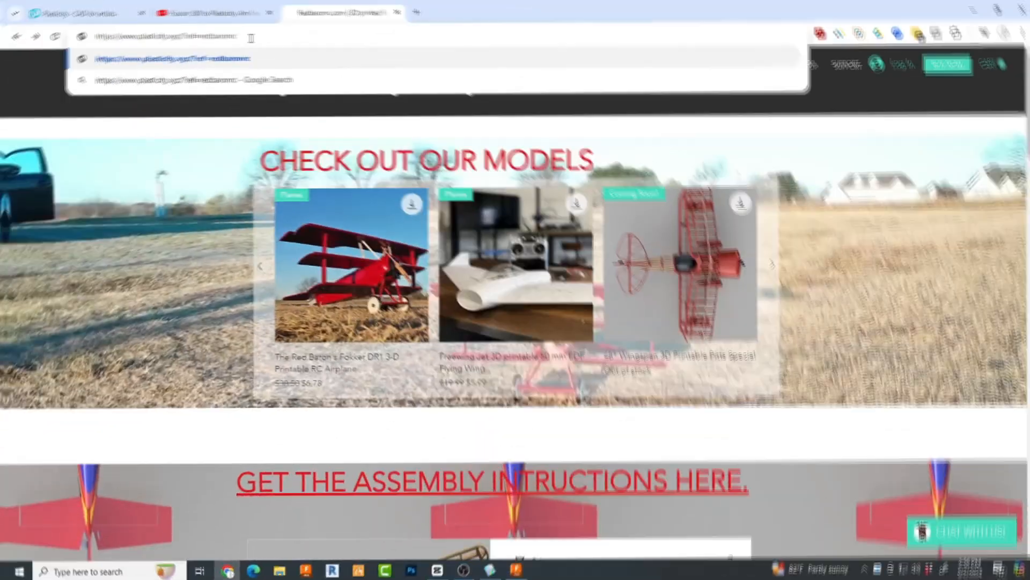
pyautogui.press('Return')
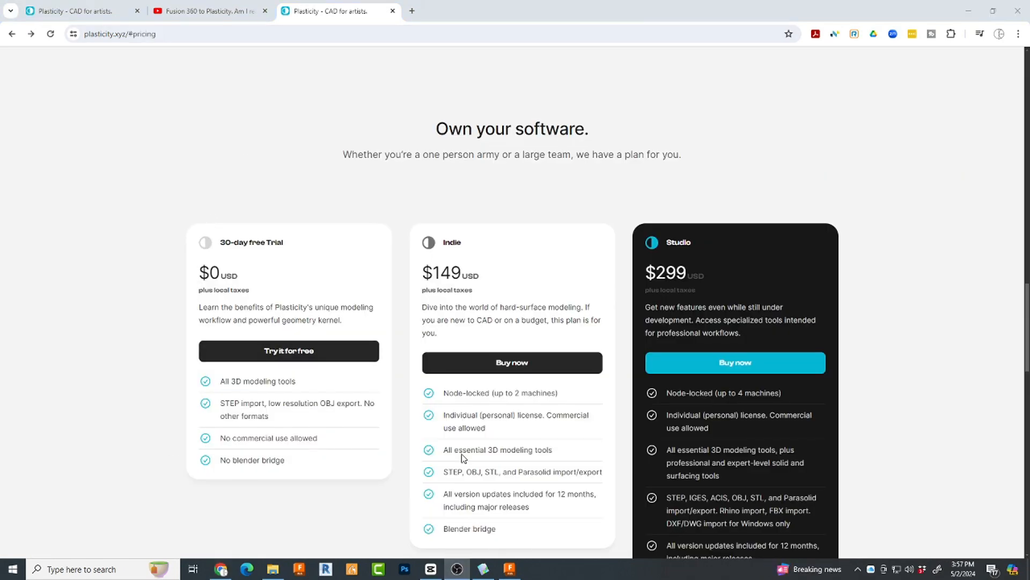
pyautogui.click(692, 364)
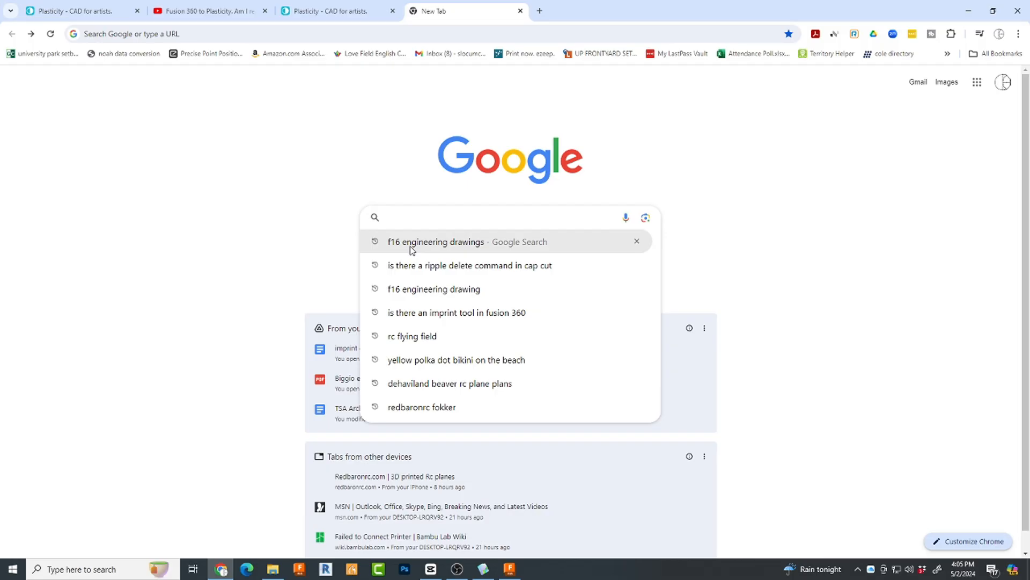
# Search Google for "f16 engineering drawings" and browse the image results for a usable blueprint
pyautogui.click(412, 243)
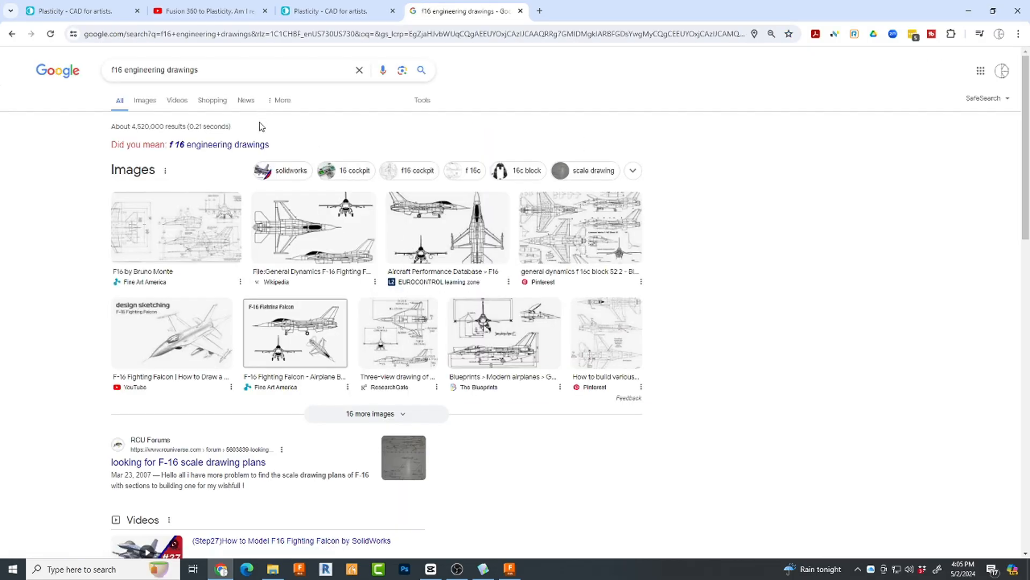
pyautogui.scroll(-1, 258, 155)
pyautogui.scroll(1, 213, 81)
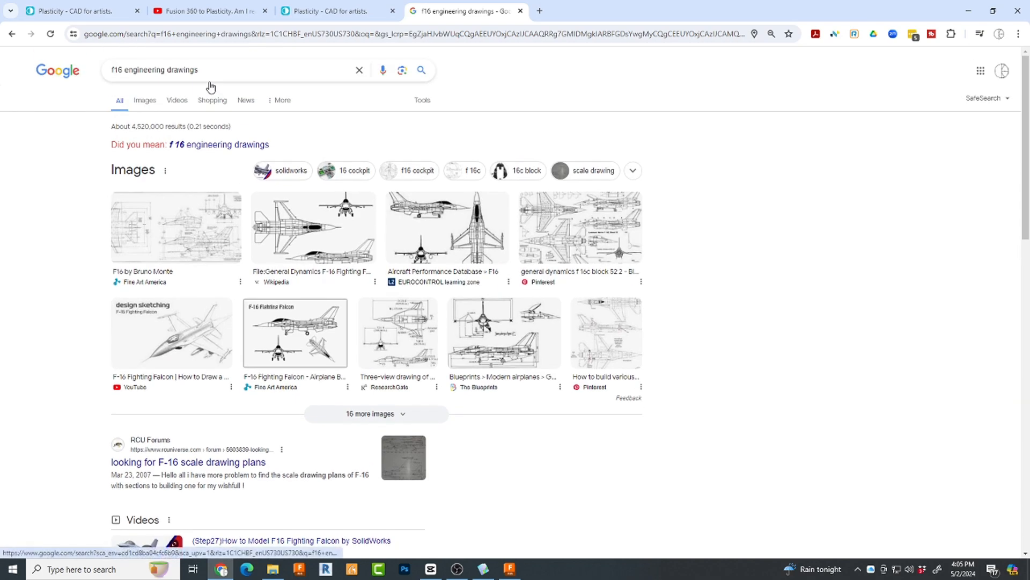
pyautogui.click(149, 105)
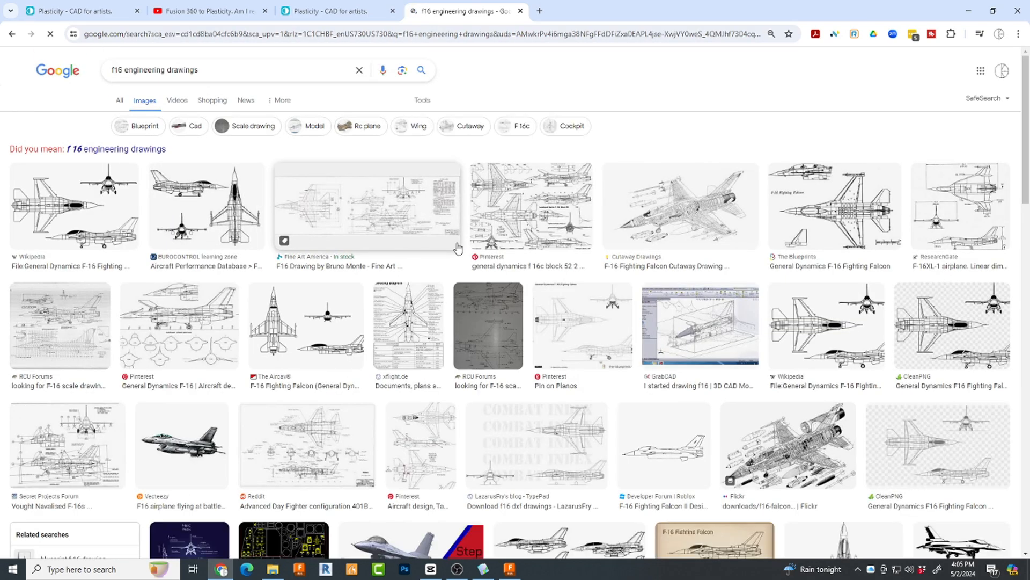
pyautogui.scroll(-2, 457, 248)
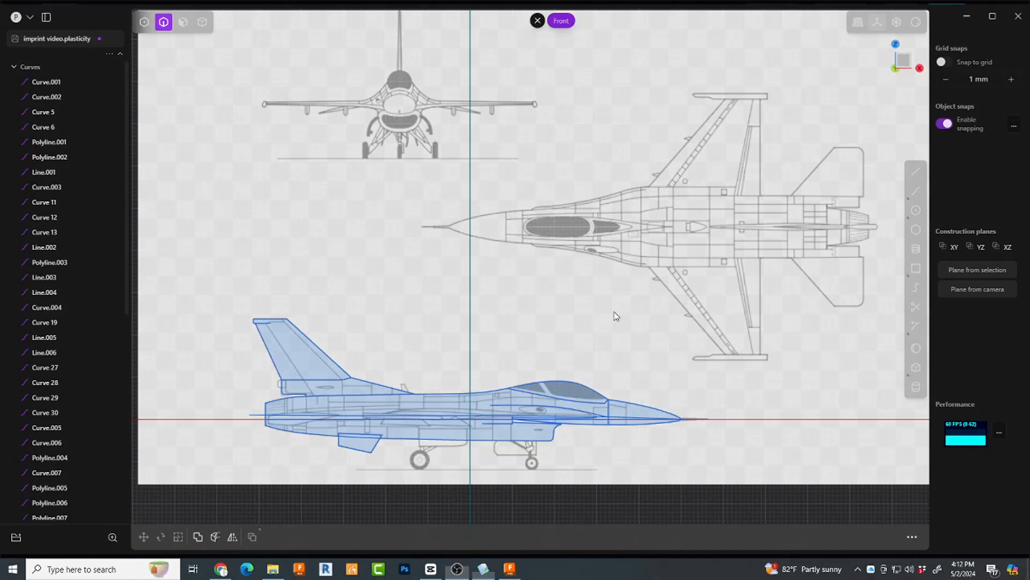
pyautogui.keyDown('shift'); pyautogui.moveTo(624, 314); pyautogui.dragTo(637, 334, button='middle'); pyautogui.keyUp('shift')
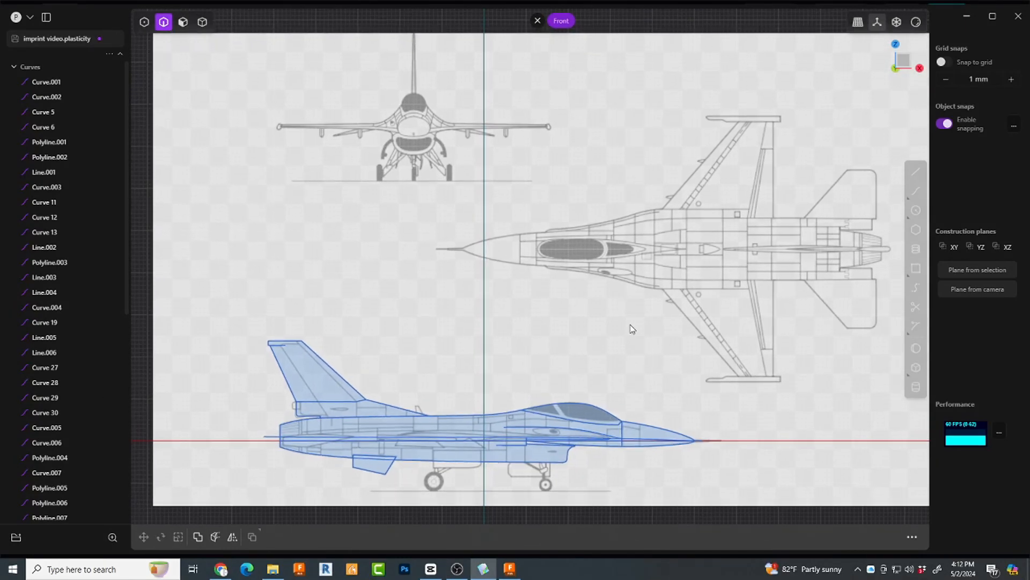
pyautogui.scroll(-1, 630, 324)
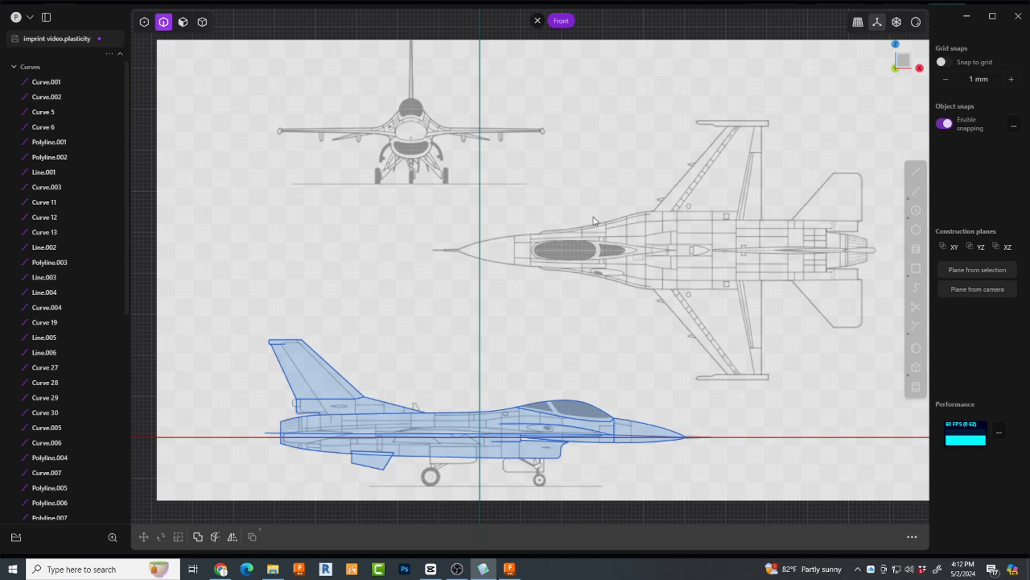
pyautogui.moveTo(633, 221); pyautogui.dragTo(589, 333, button='middle')
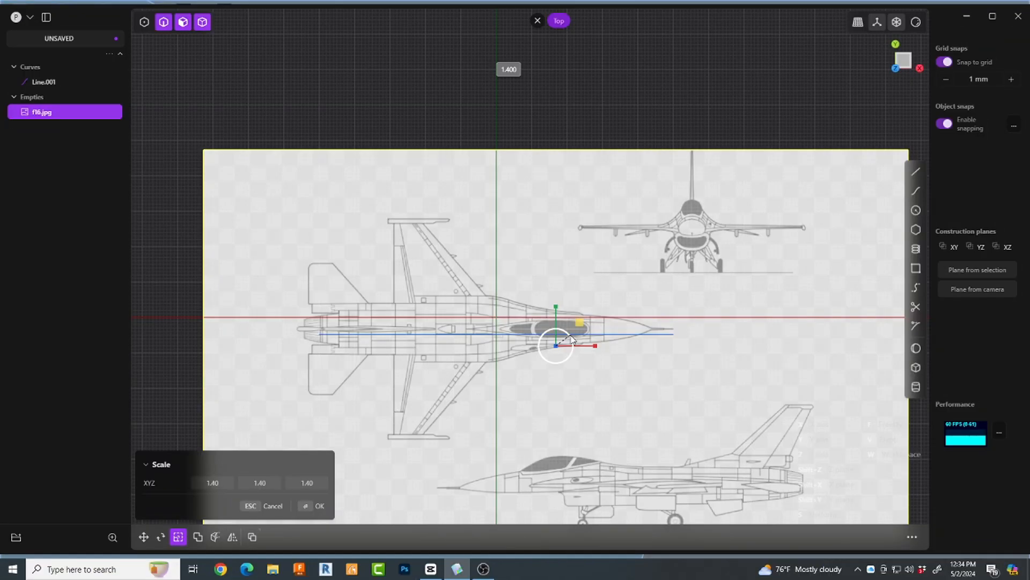
# Scale the f16.jpg reference image by about 1.4 and move it so the aircraft's top-view centreline lies on the X axis
pyautogui.moveTo(572, 338); pyautogui.dragTo(574, 340)
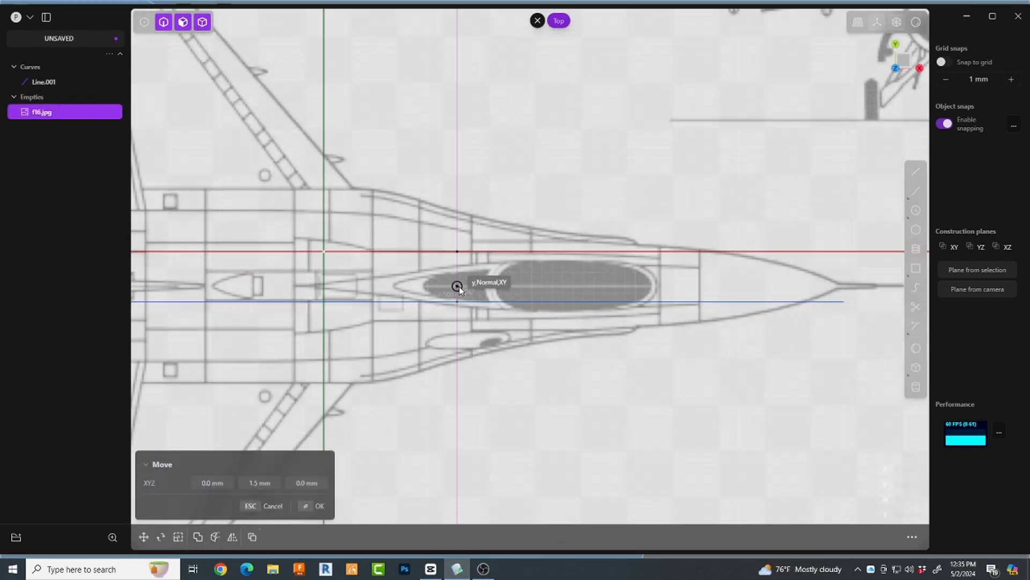
pyautogui.click(457, 251)
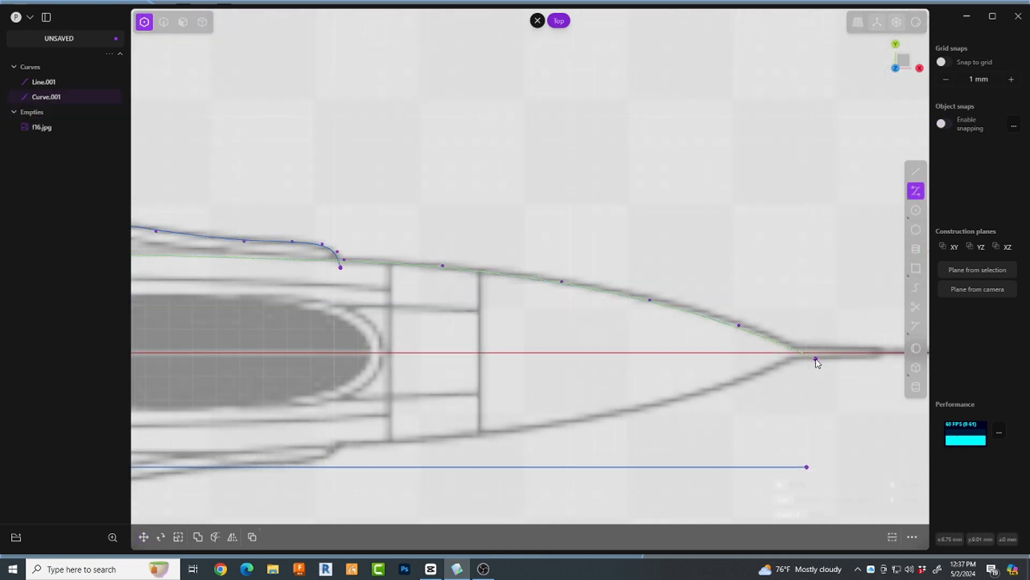
# Trace the upper nose outline with a curve in the top view, fitting its points to the blueprint
pyautogui.scroll(3, 743, 325)
pyautogui.moveTo(446, 249); pyautogui.dragTo(441, 243)
pyautogui.moveTo(593, 279); pyautogui.dragTo(583, 272)
pyautogui.scroll(-3, 750, 276)
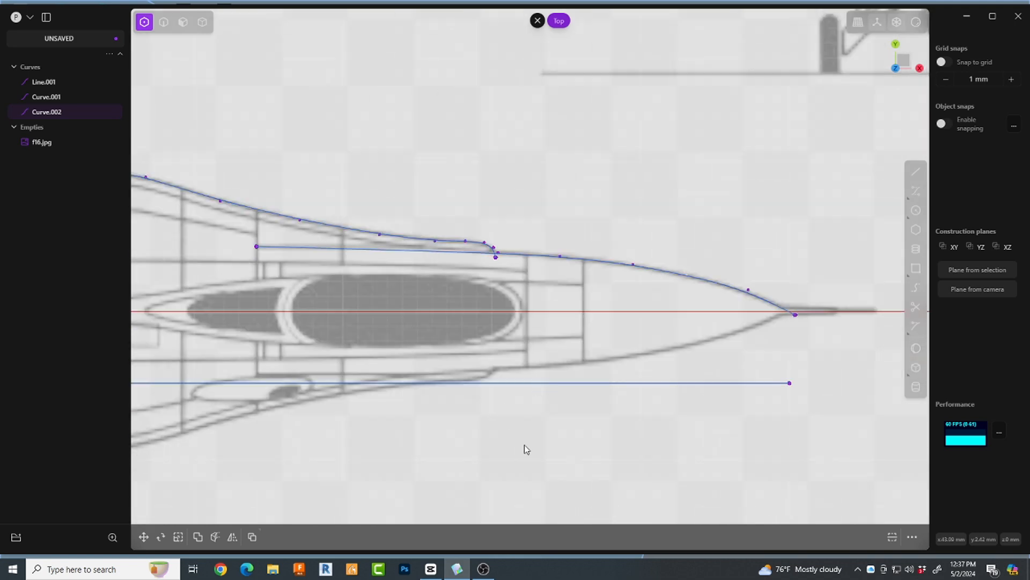
# Delete the straight helper line beside the nose and select the traced nose curve for mirroring
pyautogui.click(533, 383)
pyautogui.press('Delete')
pyautogui.click(552, 257)
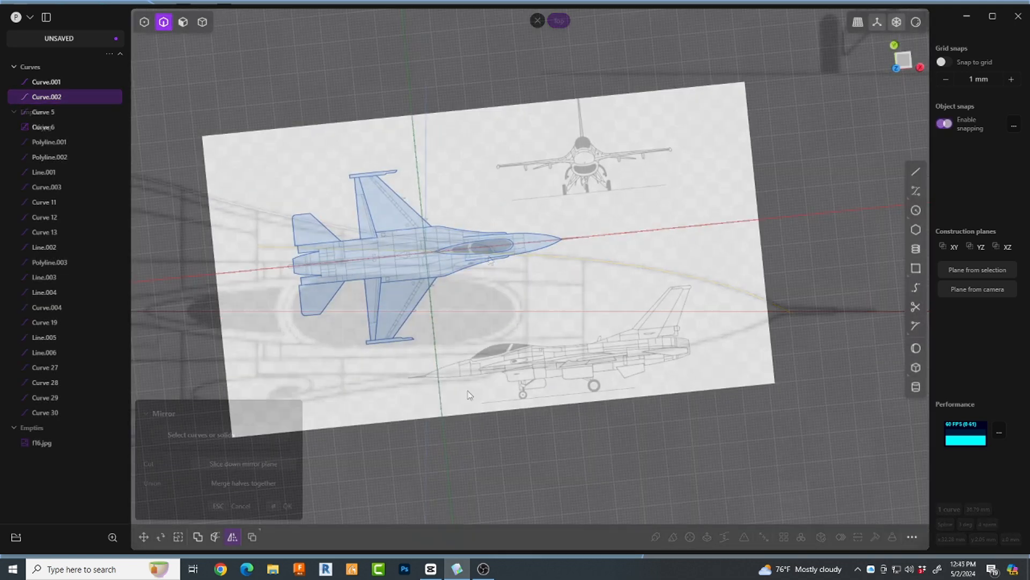
# Rotate the duplicated F-16 reference image 90 degrees about the X axis so it stands upright
pyautogui.moveTo(467, 395); pyautogui.dragTo(522, 304, button='middle')
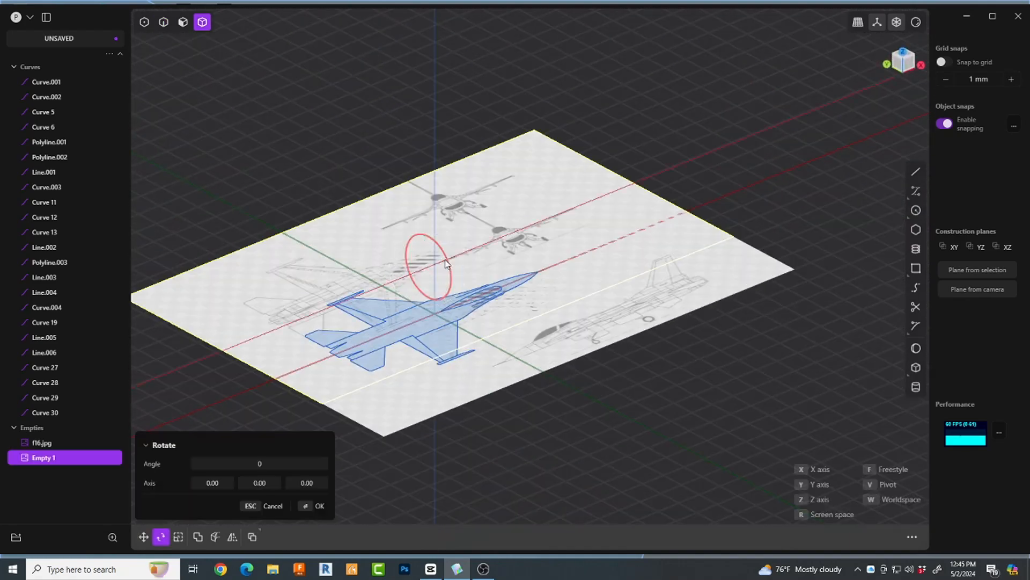
pyautogui.moveTo(446, 263); pyautogui.dragTo(424, 295)
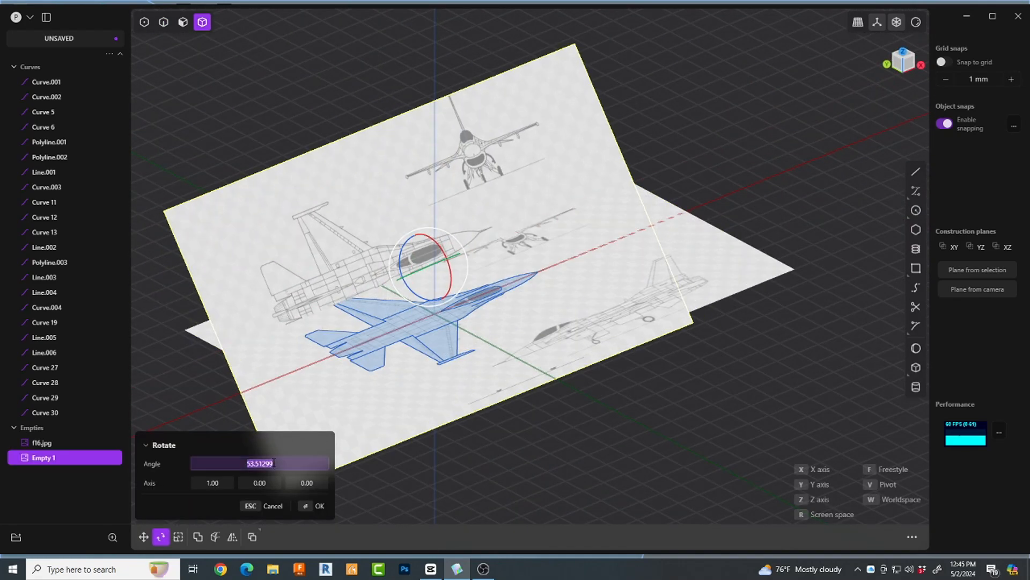
pyautogui.write('0')
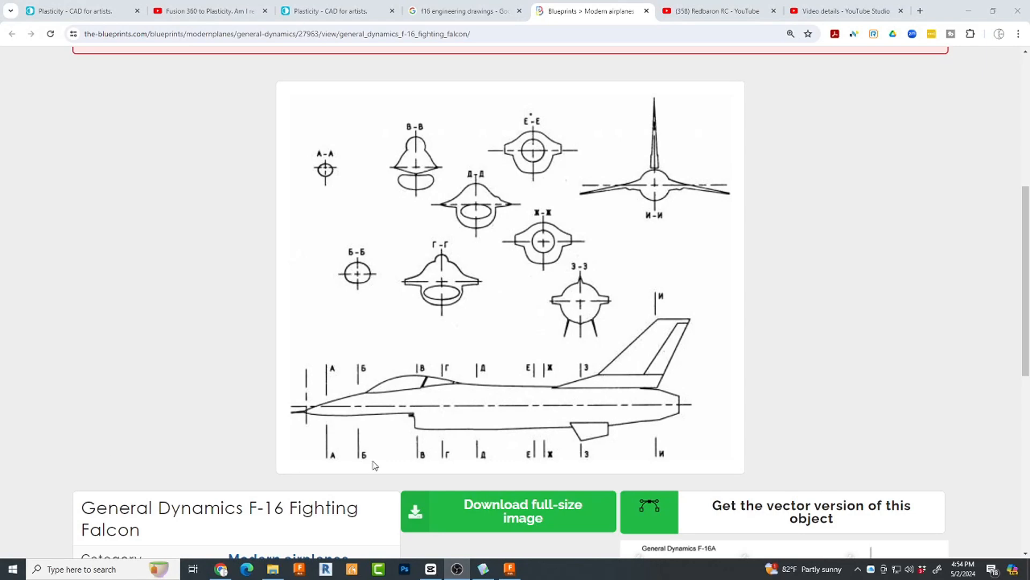
pyautogui.scroll(1, 602, 355)
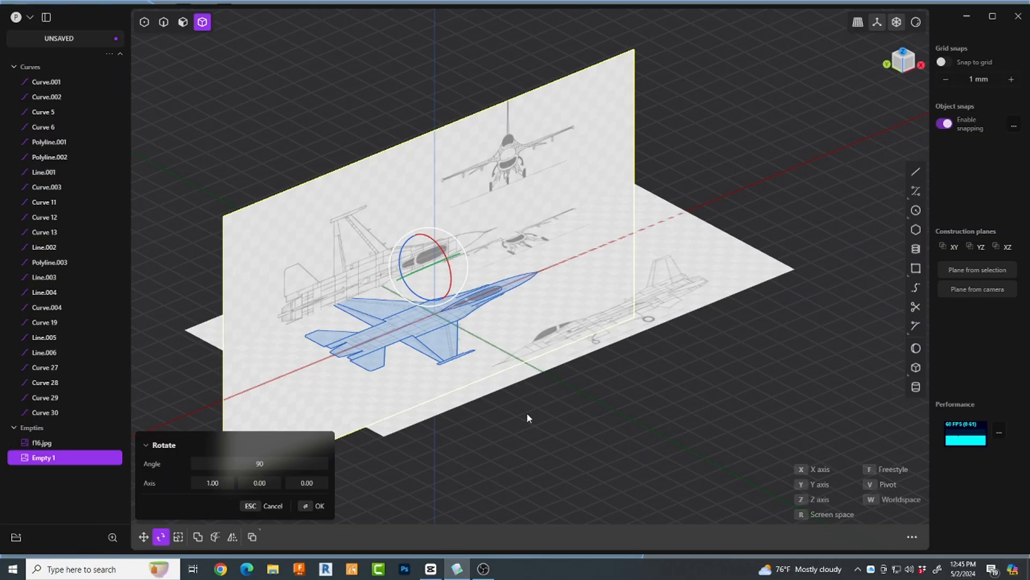
pyautogui.moveTo(527, 413); pyautogui.dragTo(475, 495, button='middle')
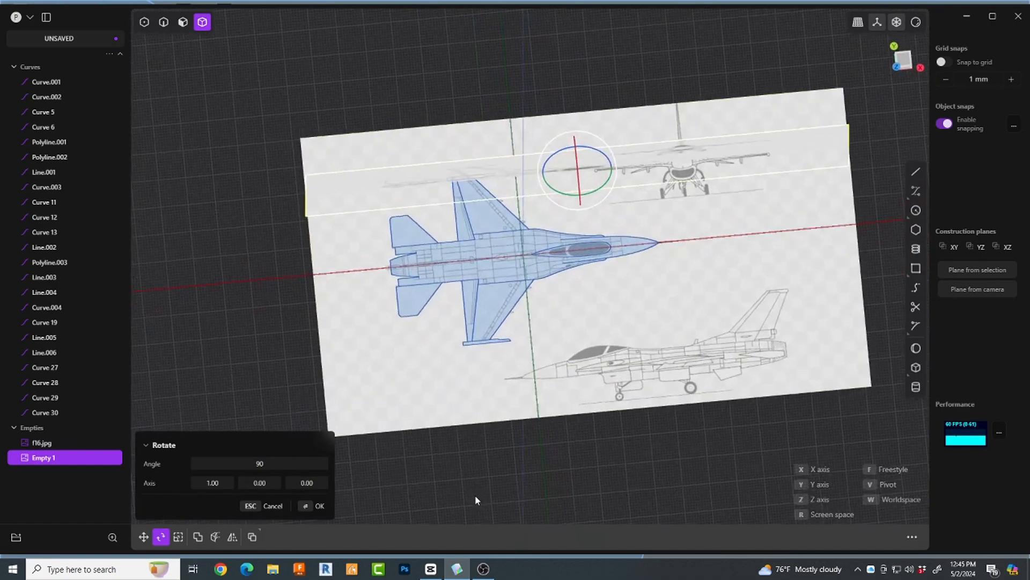
pyautogui.click(905, 63)
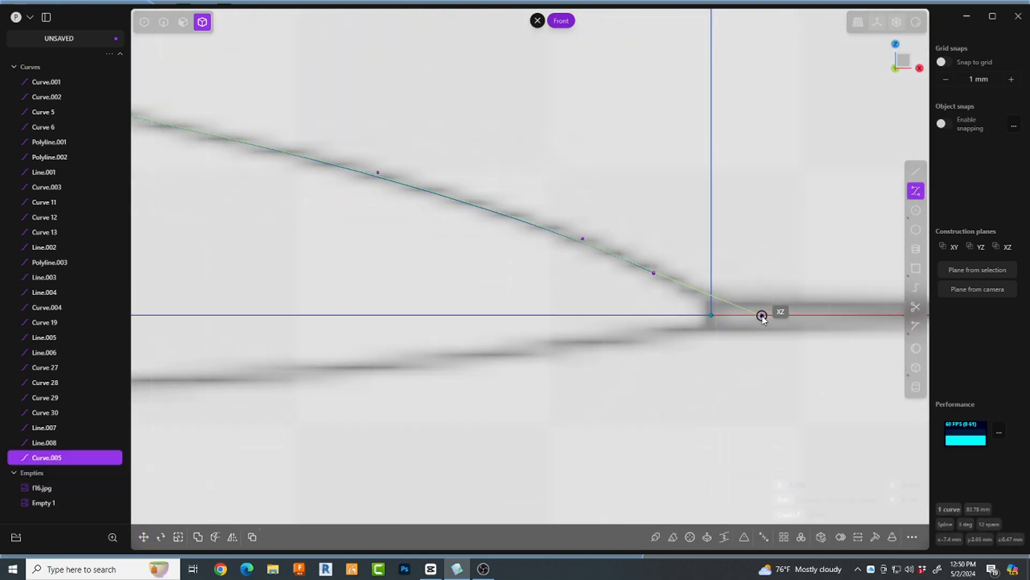
# In the front view, continue the side-profile curve around the nose tip and along the fuselage underside to just behind the intake lip
pyautogui.click(760, 316)
pyautogui.click(656, 333)
pyautogui.scroll(-2, 644, 333)
pyautogui.click(524, 349)
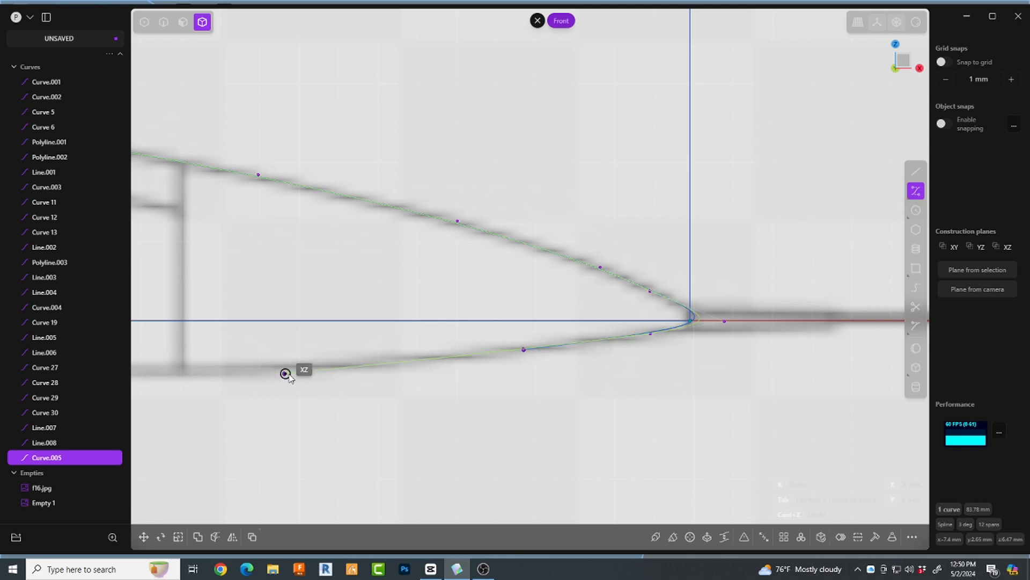
pyautogui.click(323, 366)
pyautogui.scroll(-3, 323, 366)
pyautogui.keyDown('shift'); pyautogui.moveTo(323, 366); pyautogui.dragTo(546, 349, button='middle'); pyautogui.keyUp('shift')
pyautogui.click(438, 353)
pyautogui.keyDown('shift'); pyautogui.moveTo(353, 371); pyautogui.dragTo(651, 358, button='middle'); pyautogui.keyUp('shift')
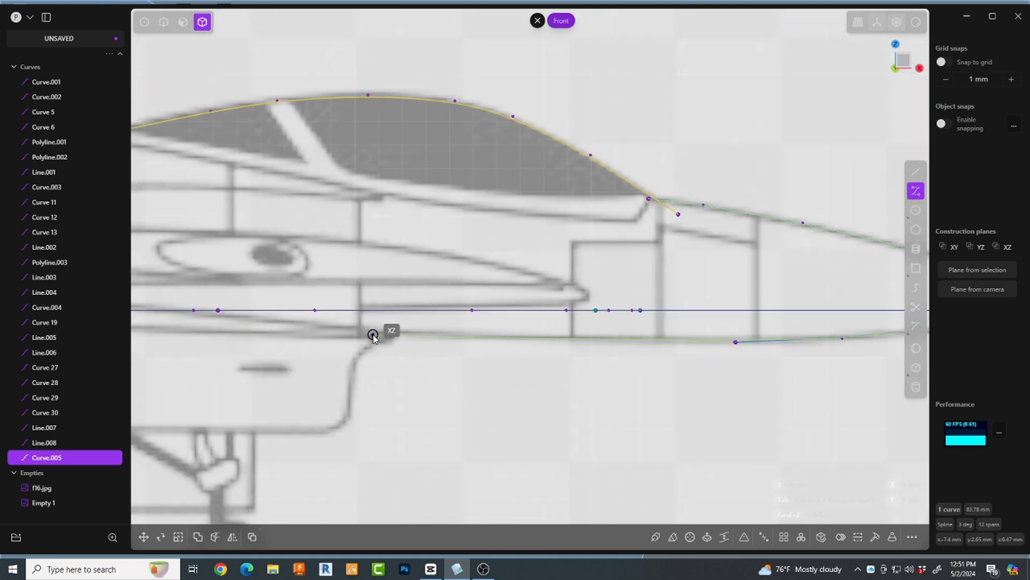
pyautogui.click(373, 336)
pyautogui.scroll(-2, 322, 342)
pyautogui.keyDown('shift'); pyautogui.moveTo(322, 342); pyautogui.dragTo(602, 357, button='middle'); pyautogui.keyUp('shift')
pyautogui.click(444, 334)
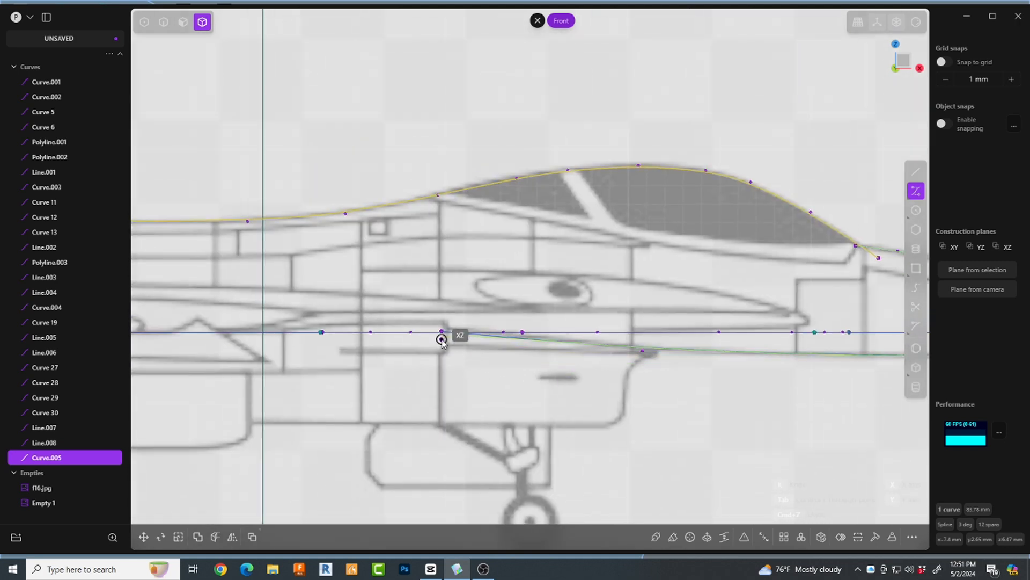
pyautogui.press('Return')
pyautogui.scroll(-5, 562, 350)
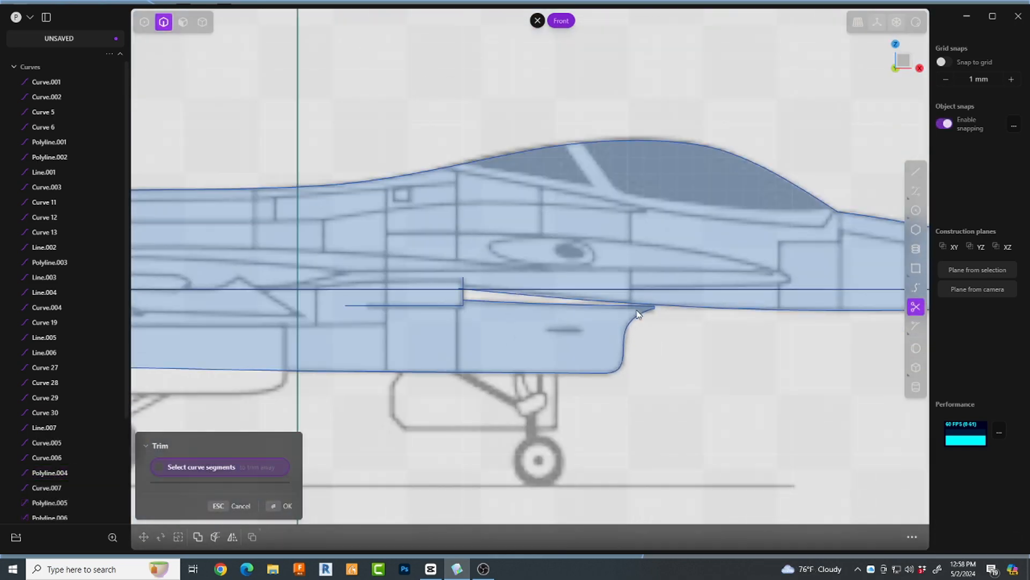
pyautogui.press('Escape')
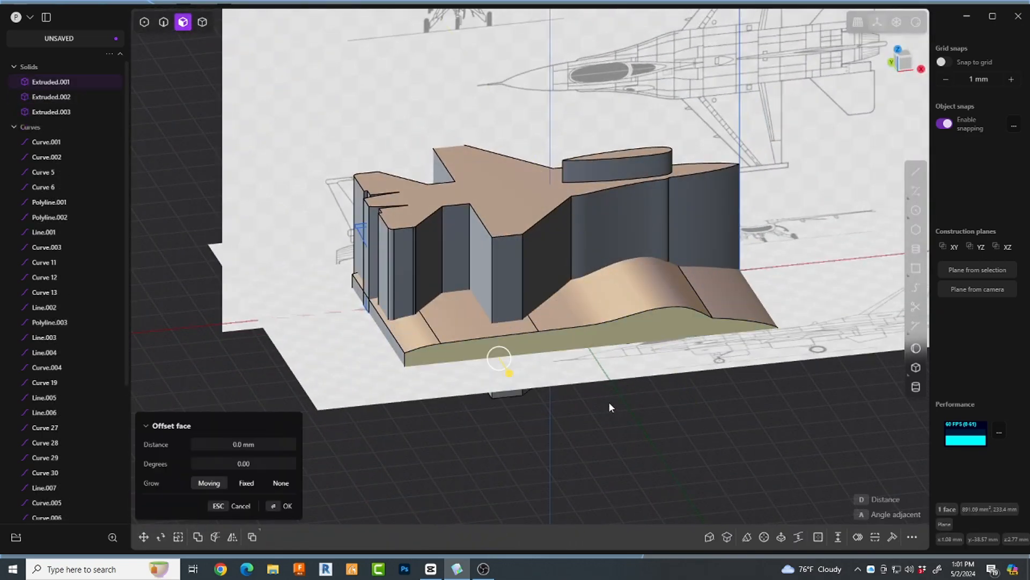
# Set the Boolean between the extruded side-profile and top-profile solids to Intersect
pyautogui.moveTo(609, 406); pyautogui.dragTo(695, 434, button='middle')
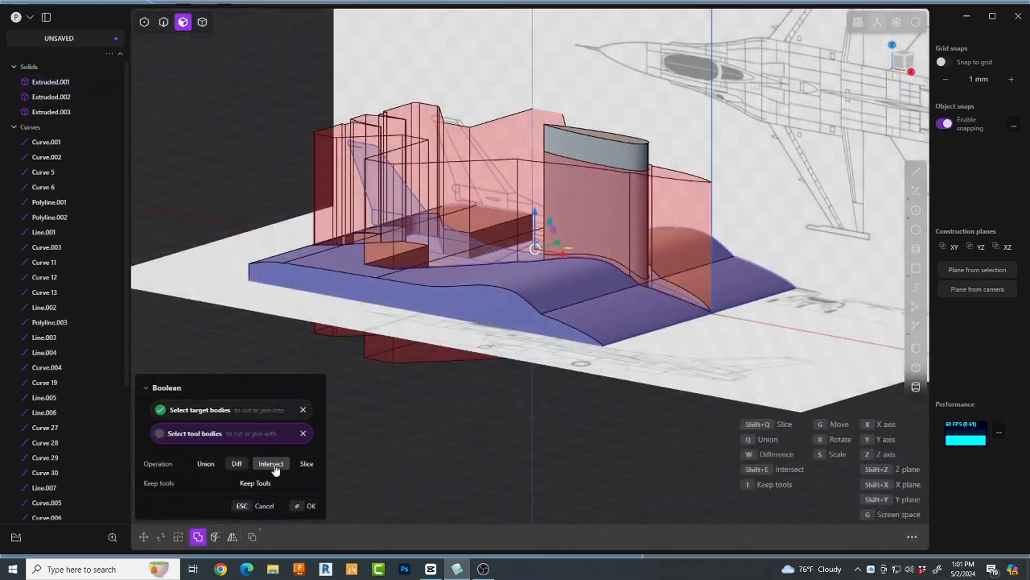
pyautogui.click(272, 464)
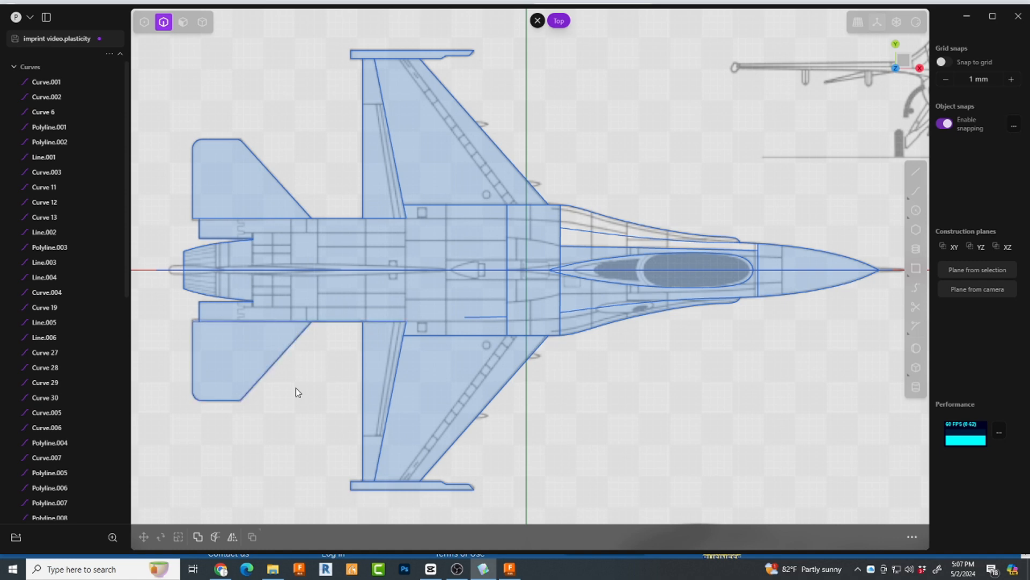
# Switch to the front view to examine the traced side-profile curves over the blueprint
pyautogui.press('KP_1')
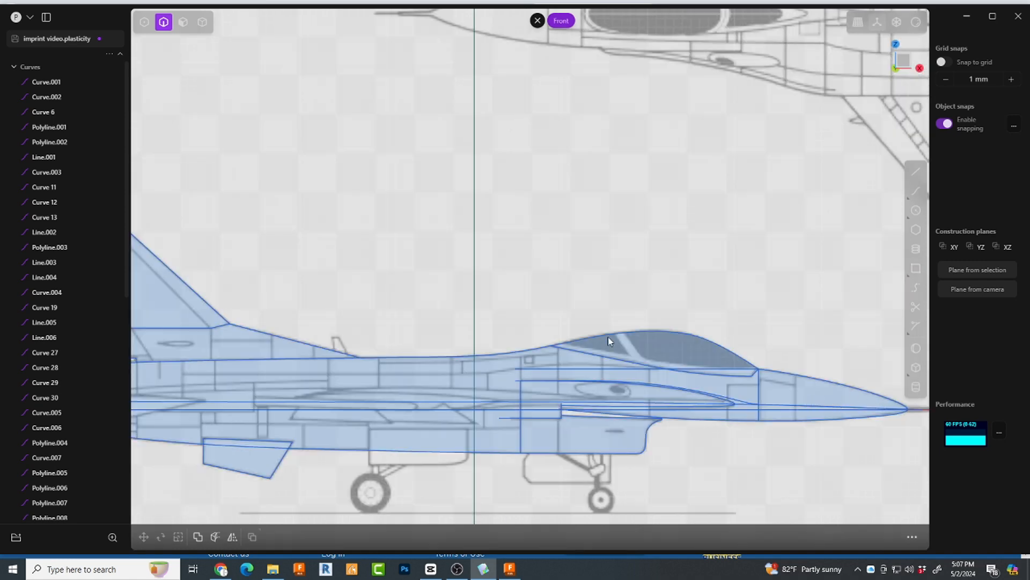
# Move the end vertex of the fuselage top-profile line at the nose joint up about 0.35 mm along Z
pyautogui.press('1')
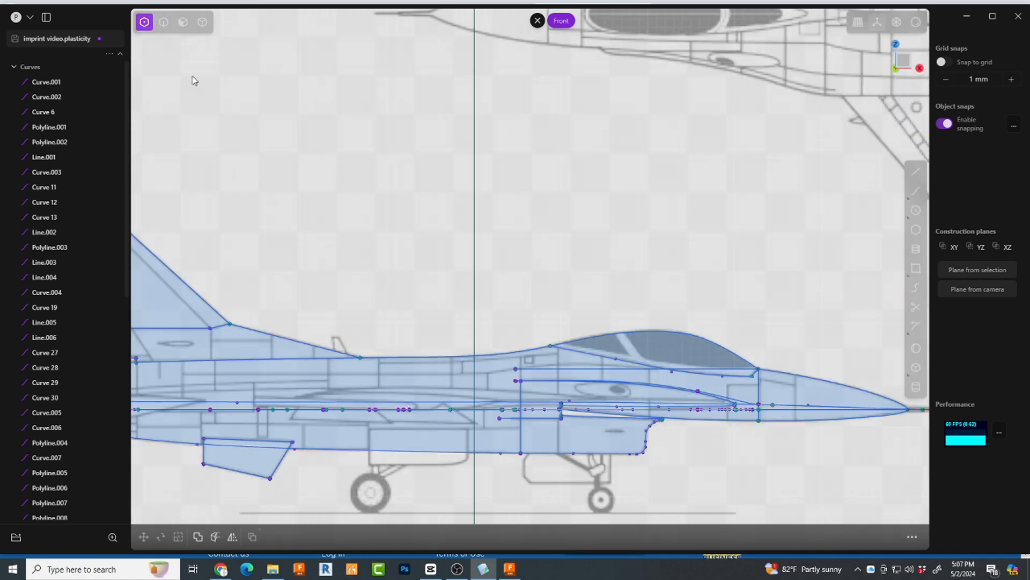
pyautogui.scroll(5, 856, 475)
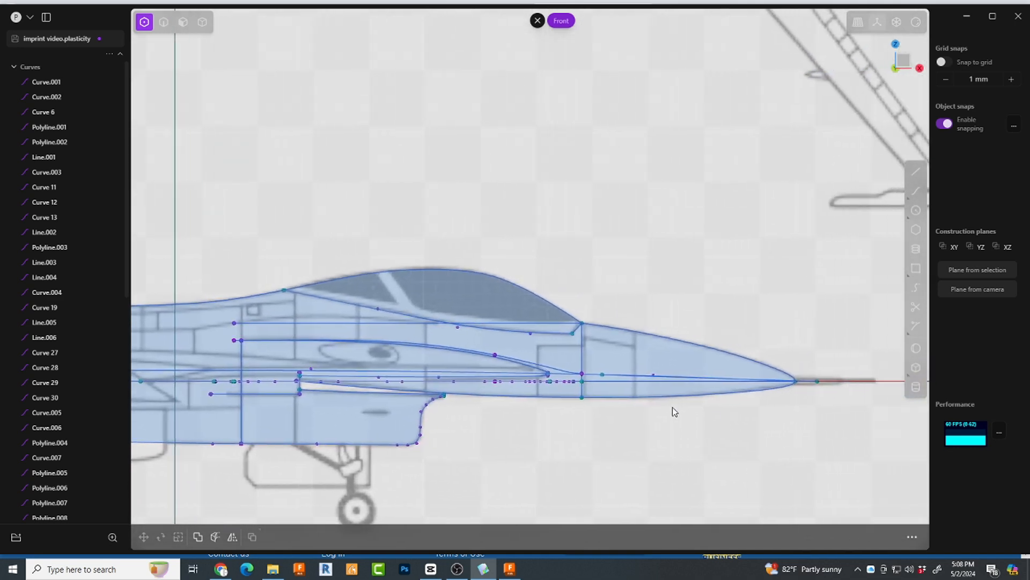
pyautogui.moveTo(674, 411); pyautogui.dragTo(548, 430, button='middle')
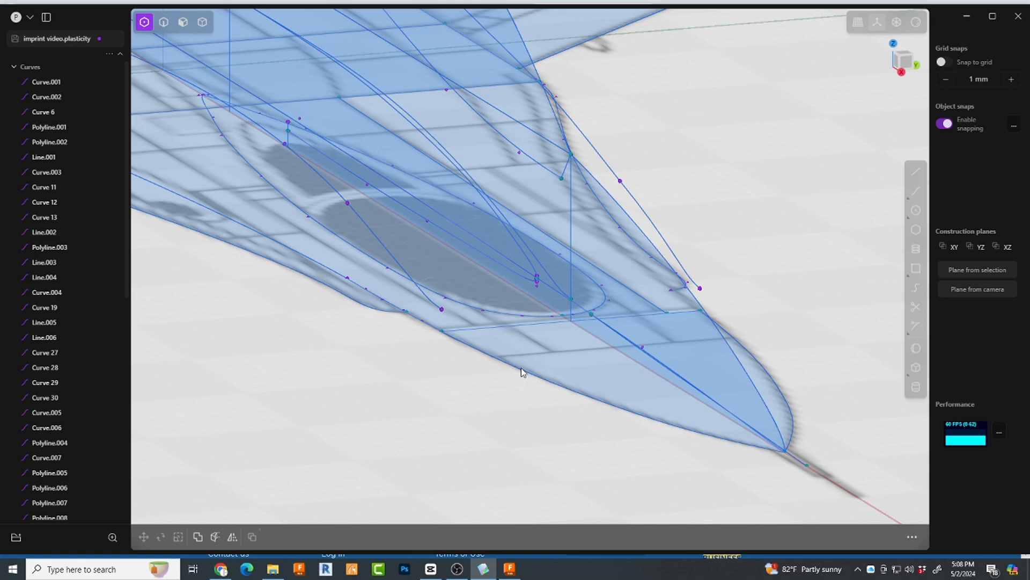
pyautogui.moveTo(496, 369); pyautogui.dragTo(417, 333, button='middle')
pyautogui.scroll(4, 418, 332)
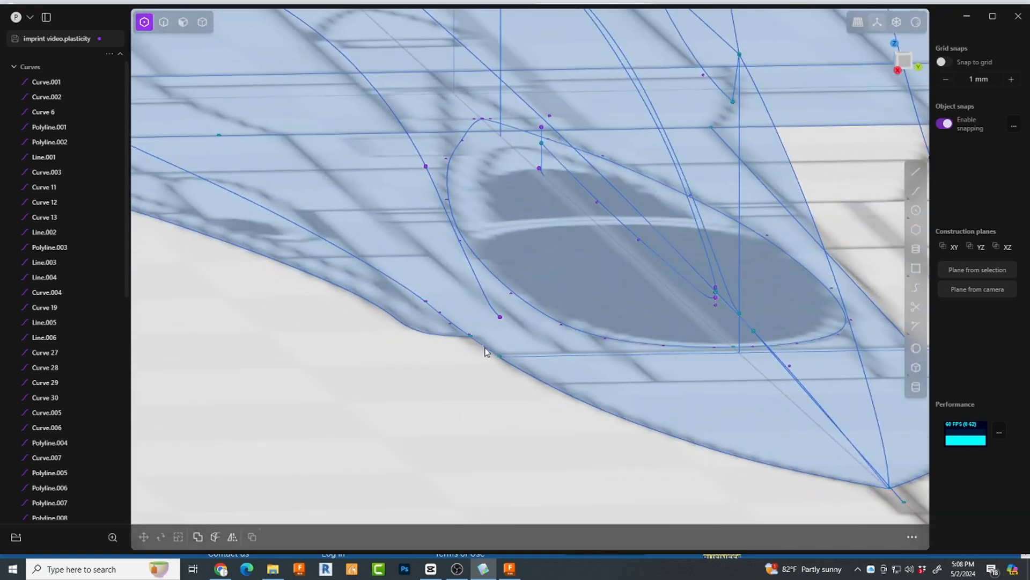
pyautogui.click(501, 358)
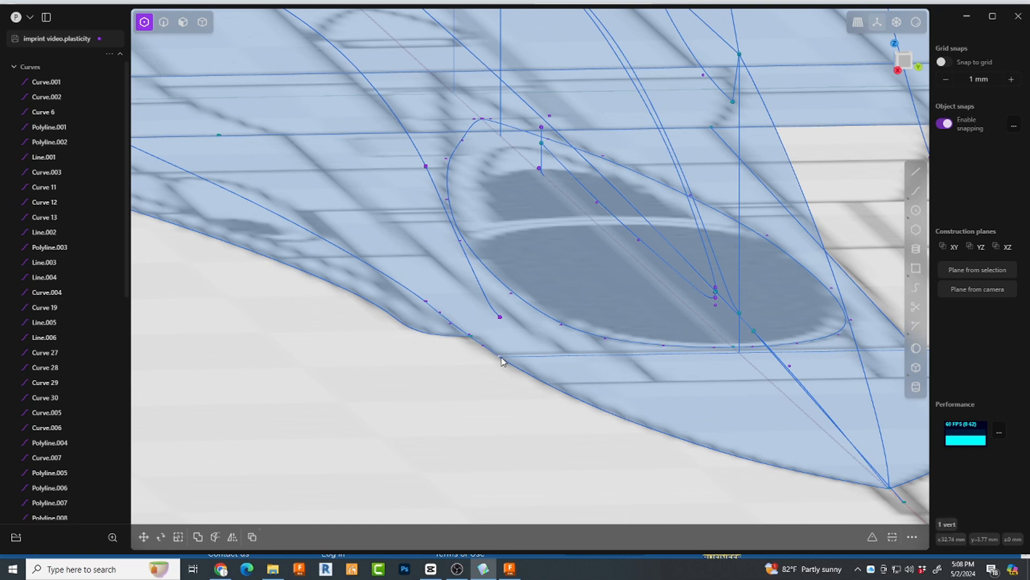
pyautogui.press('g')
pyautogui.moveTo(501, 326); pyautogui.dragTo(500, 305)
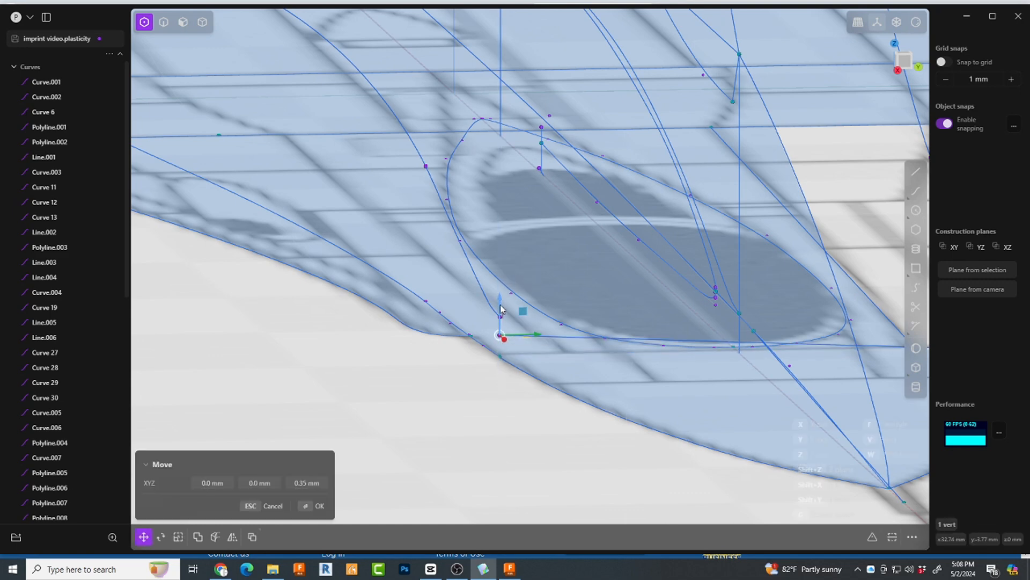
pyautogui.rightClick(506, 380)
pyautogui.click(506, 380)
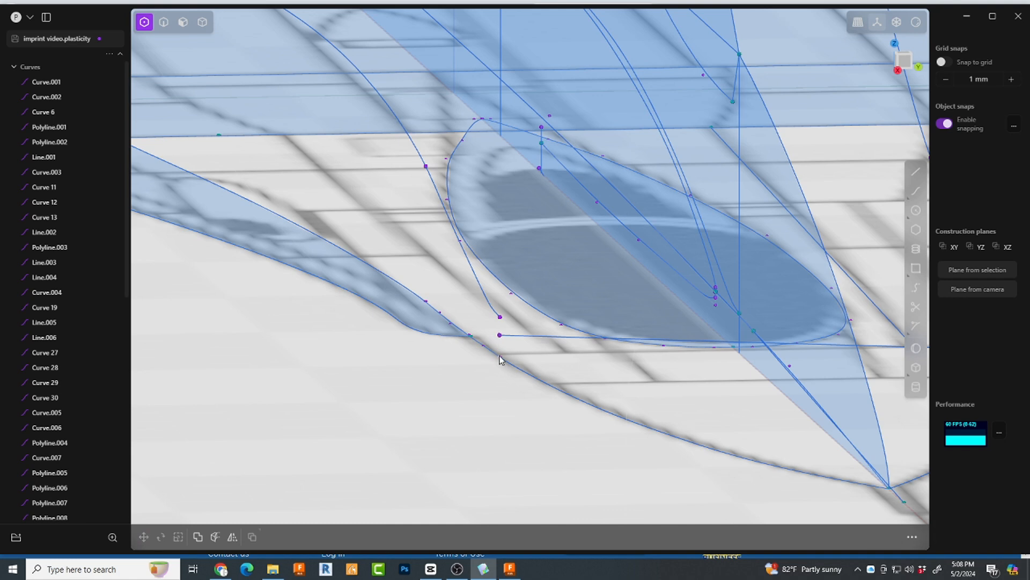
# Move the adjoining outline curve's vertex at the same nose joint downward along Z
pyautogui.click(500, 356)
pyautogui.press('g')
pyautogui.moveTo(501, 328); pyautogui.dragTo(498, 352)
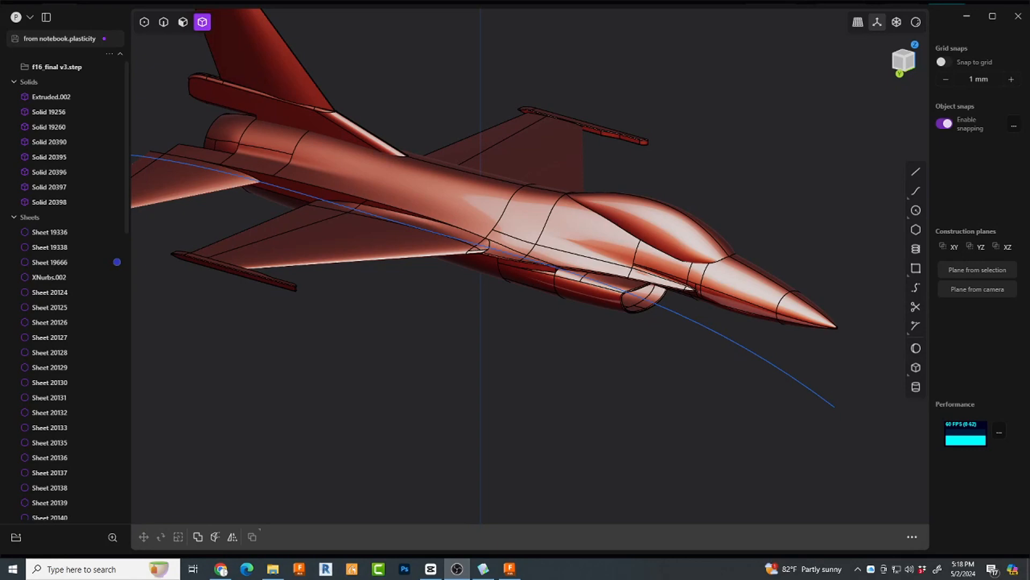
# Project the long side curve onto the fuselage sheet with the Vector method, direction 0, -1, 0, and Bidirectional
pyautogui.click(606, 447)
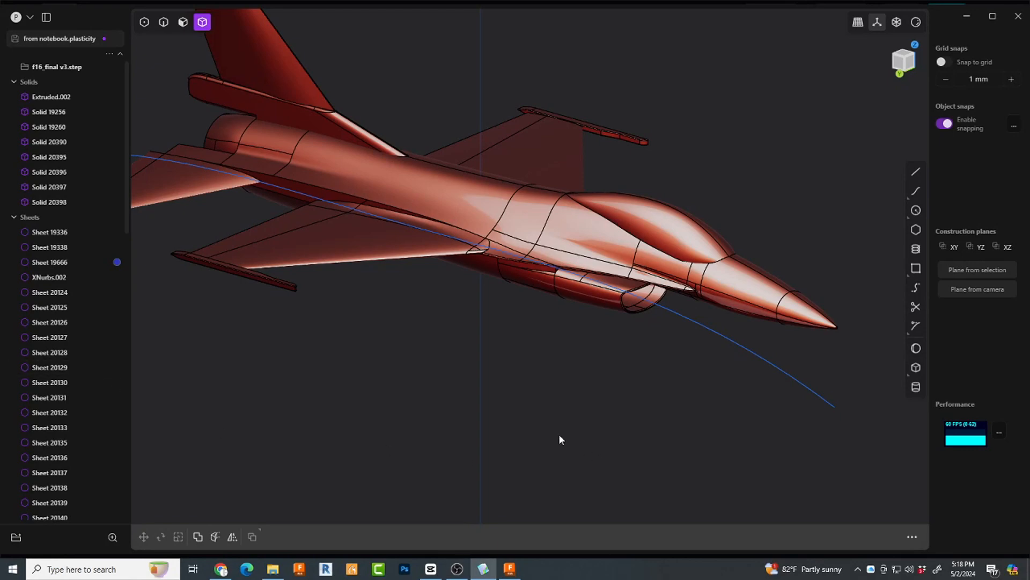
pyautogui.click(454, 195)
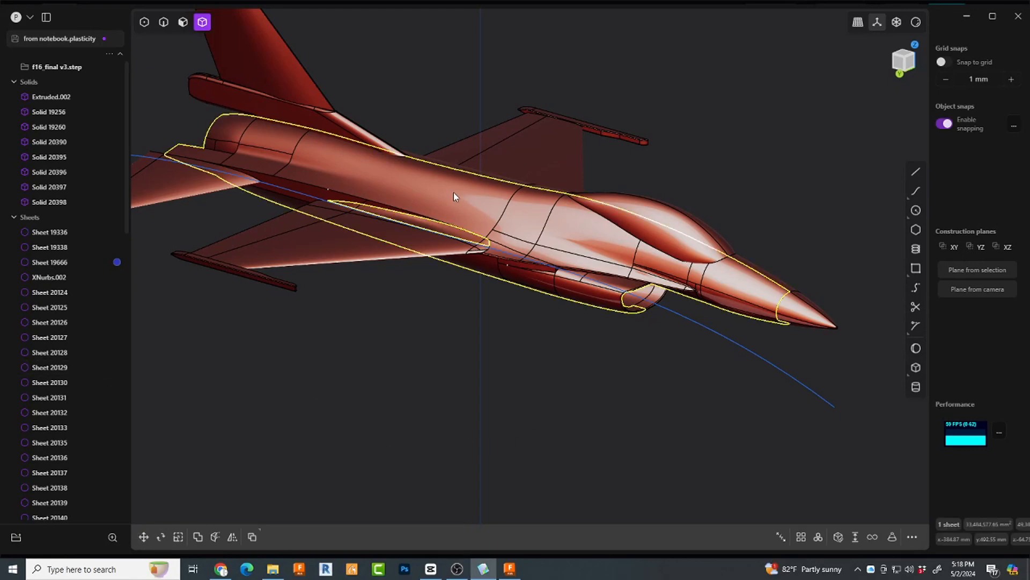
pyautogui.press('p')
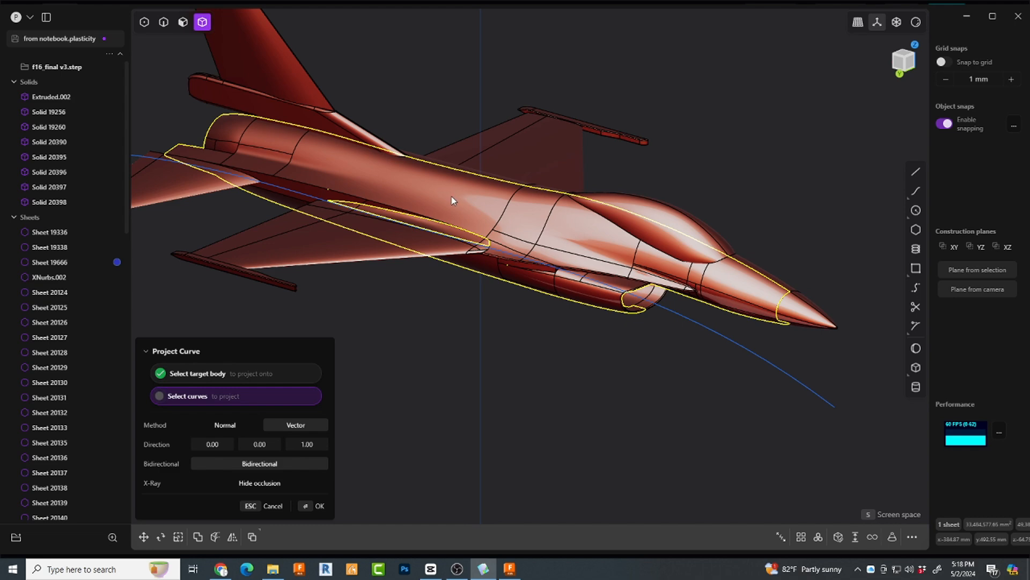
pyautogui.click(300, 193)
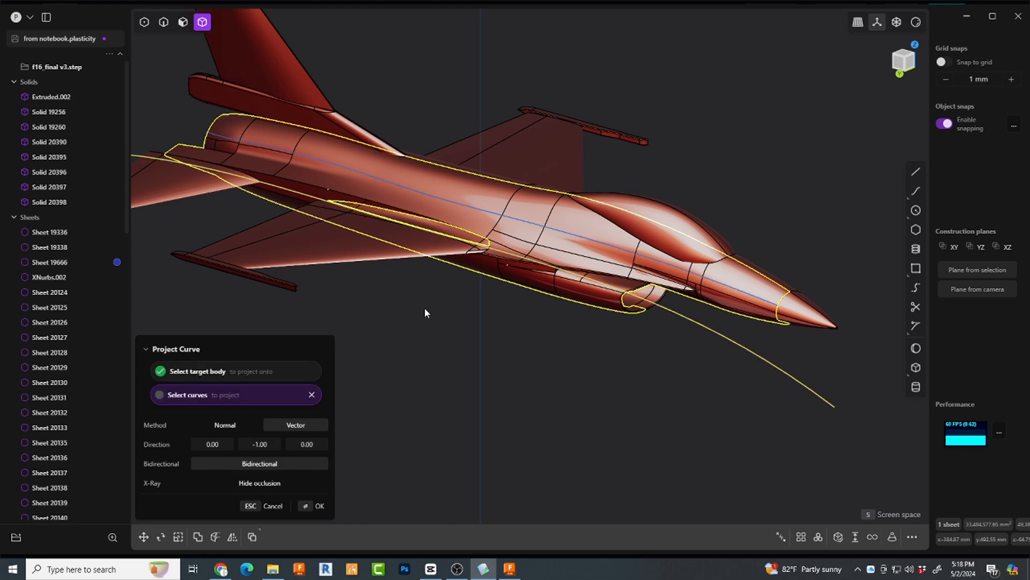
pyautogui.press('Return')
pyautogui.moveTo(448, 327); pyautogui.dragTo(399, 314, button='middle')
pyautogui.scroll(1, 777, 339)
pyautogui.scroll(3, 777, 337)
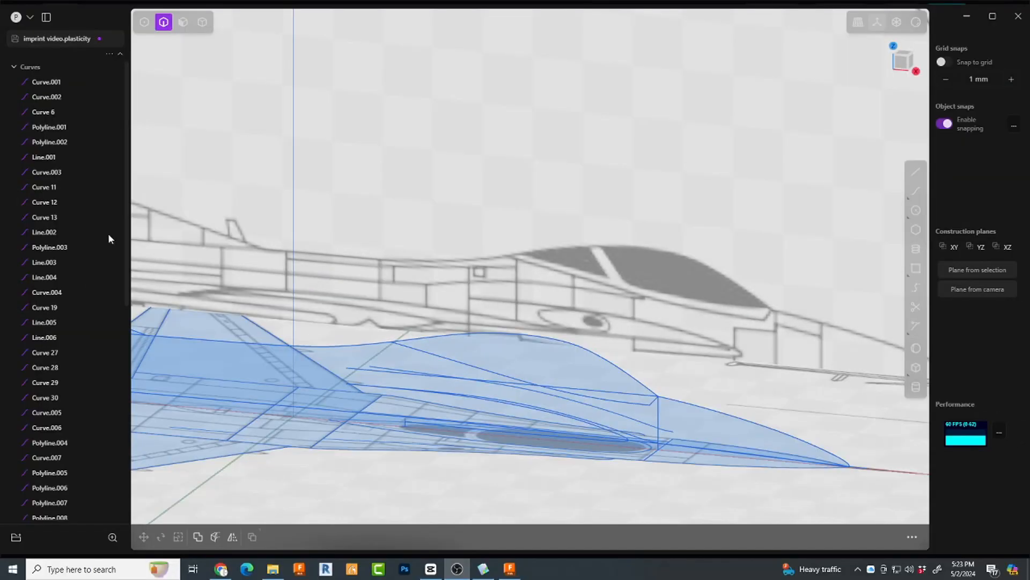
# In the front view, select and examine the spline traced along the strake's upper edge over the side blueprint
pyautogui.click(632, 129)
pyautogui.scroll(-1, 632, 129)
pyautogui.keyDown('shift'); pyautogui.moveTo(632, 129); pyautogui.dragTo(646, 115, button='middle'); pyautogui.keyUp('shift')
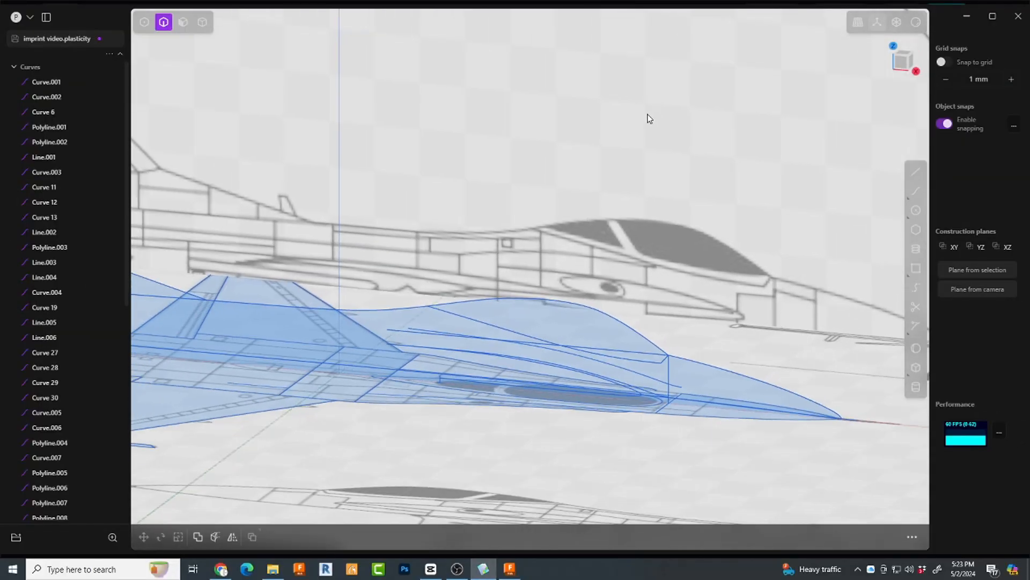
pyautogui.click(905, 65)
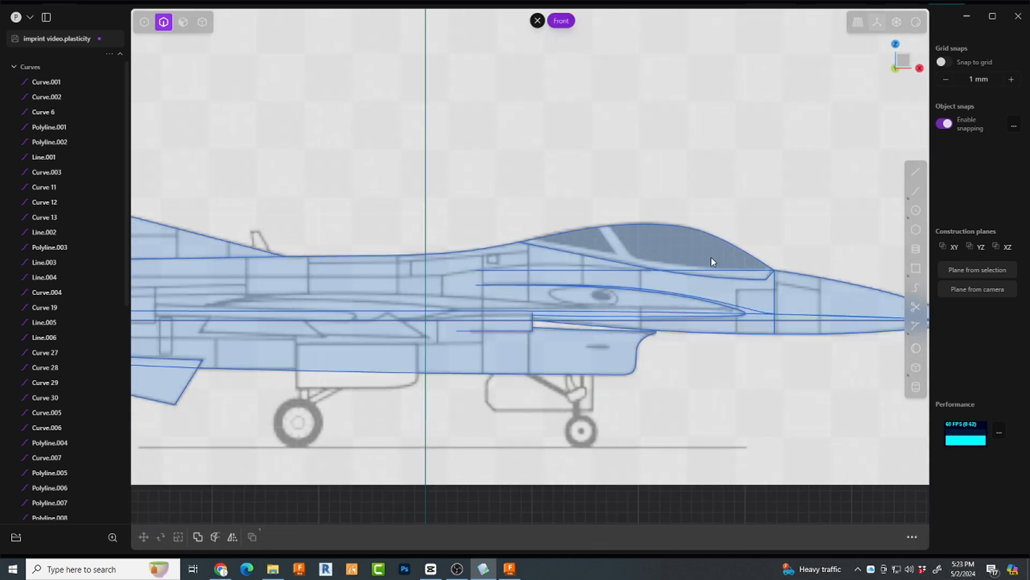
pyautogui.scroll(3, 759, 295)
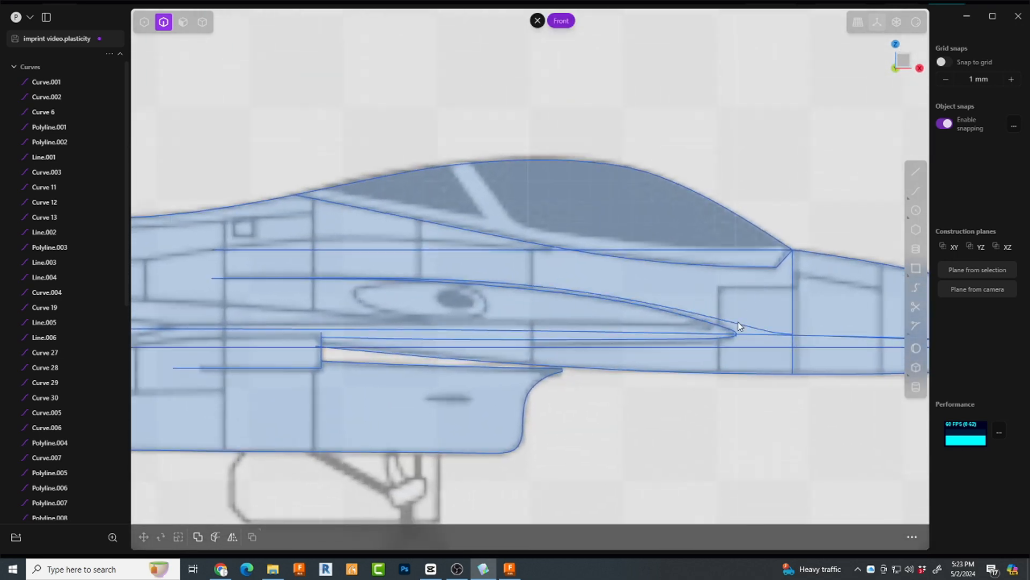
pyautogui.click(738, 324)
pyautogui.scroll(3, 626, 295)
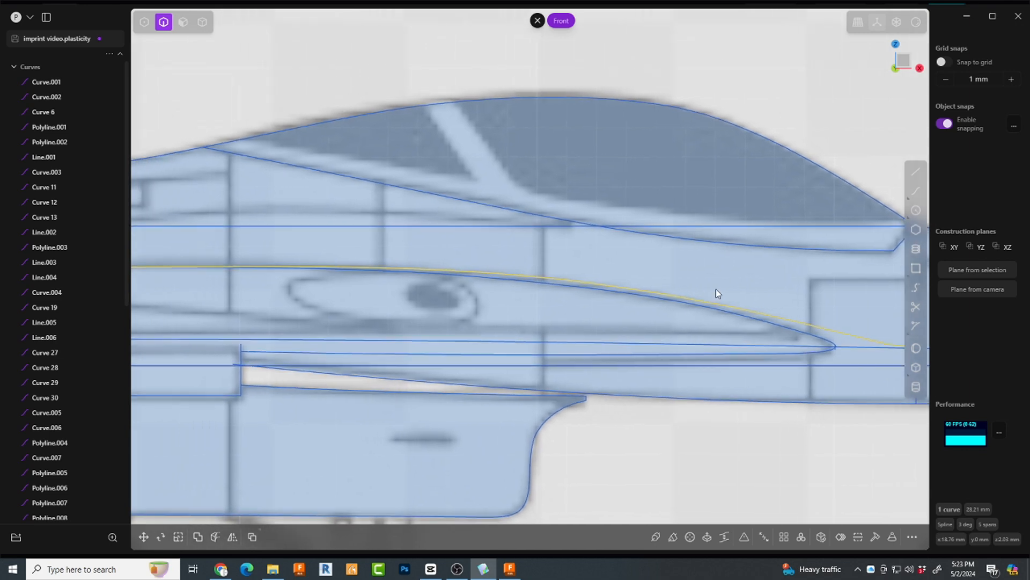
pyautogui.keyDown('shift'); pyautogui.moveTo(716, 294); pyautogui.dragTo(761, 292, button='middle'); pyautogui.keyUp('shift')
pyautogui.keyDown('shift'); pyautogui.moveTo(449, 249); pyautogui.dragTo(472, 249, button='middle'); pyautogui.keyUp('shift')
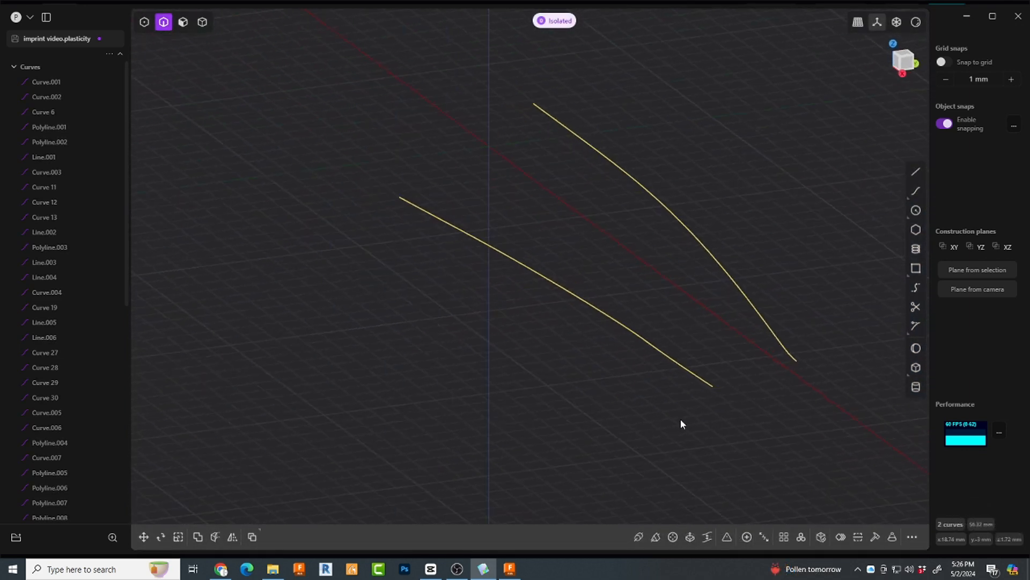
# Select the isolated top-view and side-view strake curves and combine them into a single 3D curve
pyautogui.moveTo(682, 424); pyautogui.dragTo(704, 436, button='middle')
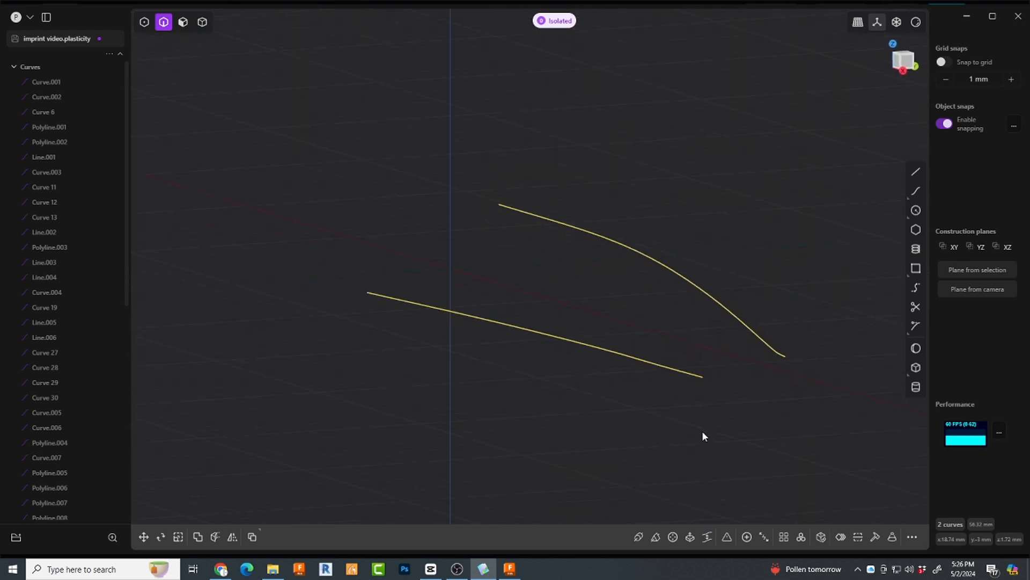
pyautogui.click(698, 427)
pyautogui.click(662, 367)
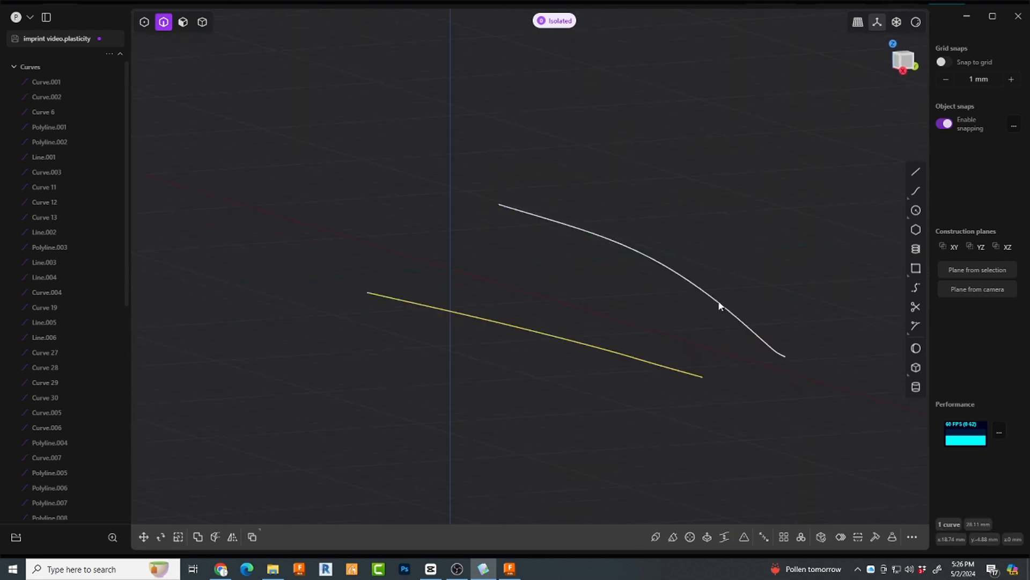
pyautogui.click(718, 302)
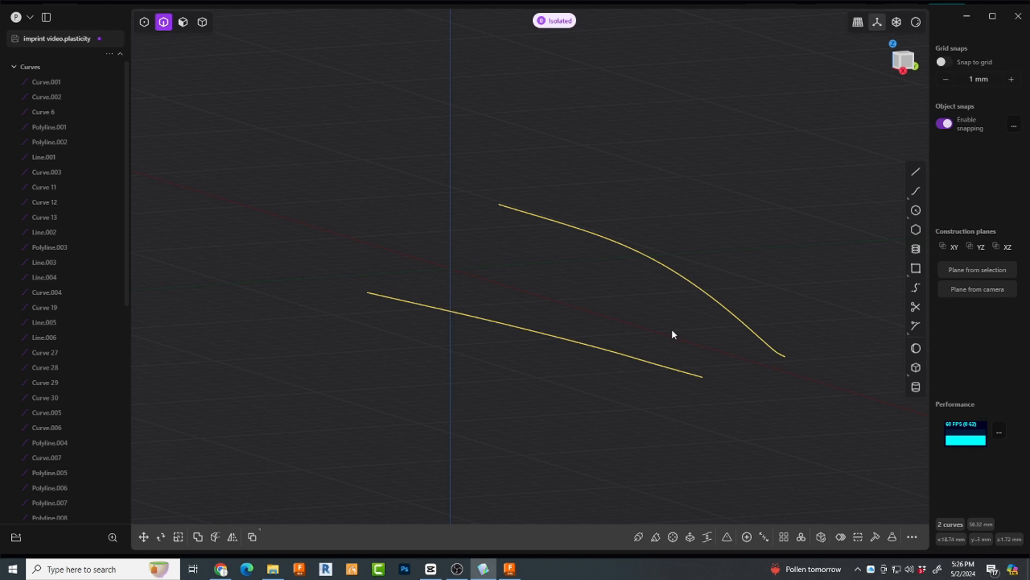
pyautogui.press('i')
pyautogui.moveTo(704, 382); pyautogui.dragTo(668, 361, button='middle')
pyautogui.moveTo(628, 393)
pyautogui.mouseDown(button='middle')
pyautogui.moveTo(731, 359)
pyautogui.moveTo(713, 393)
pyautogui.moveTo(695, 382)
pyautogui.moveTo(704, 374)
pyautogui.moveTo(724, 384)
pyautogui.moveTo(703, 372)
pyautogui.mouseUp(button='middle')
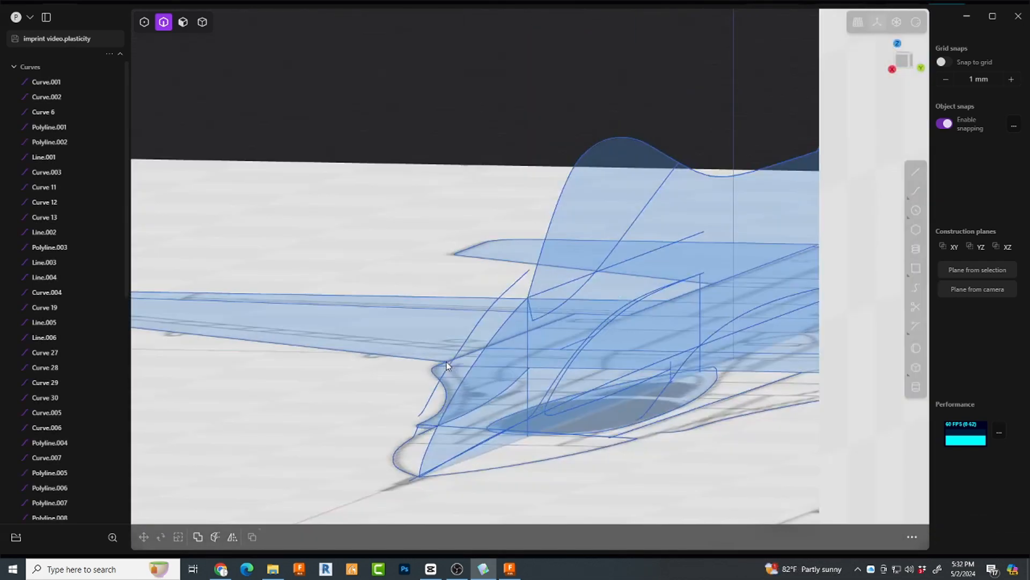
# Rebuild the combined strake curve with Refit at 0.001 tolerance and Keep corners, and adjust the control point near its upper end
pyautogui.moveTo(447, 365); pyautogui.dragTo(504, 274, button='middle')
pyautogui.click(512, 281)
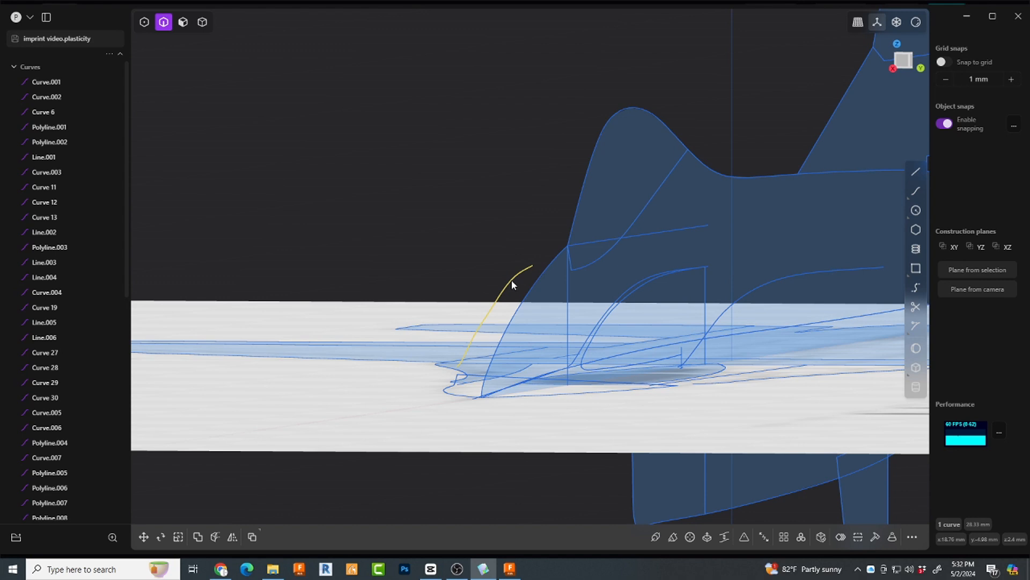
pyautogui.click(875, 537)
pyautogui.scroll(3, 535, 293)
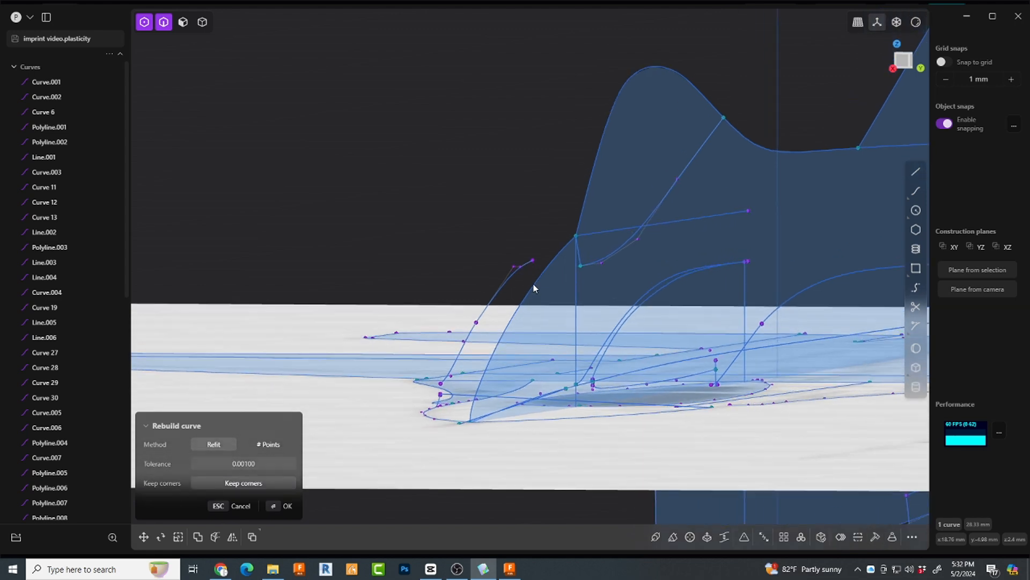
pyautogui.press('Return')
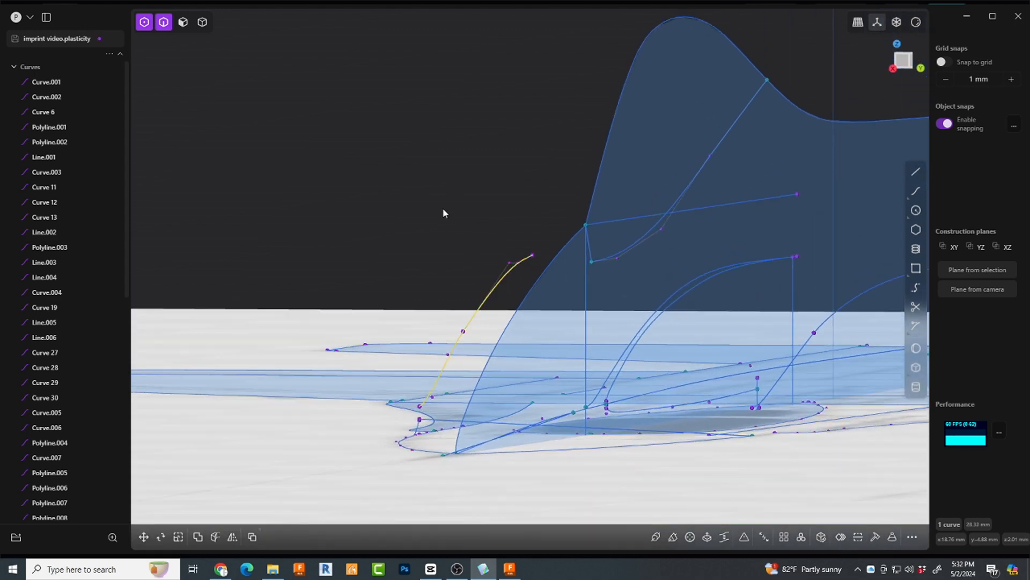
pyautogui.click(453, 250)
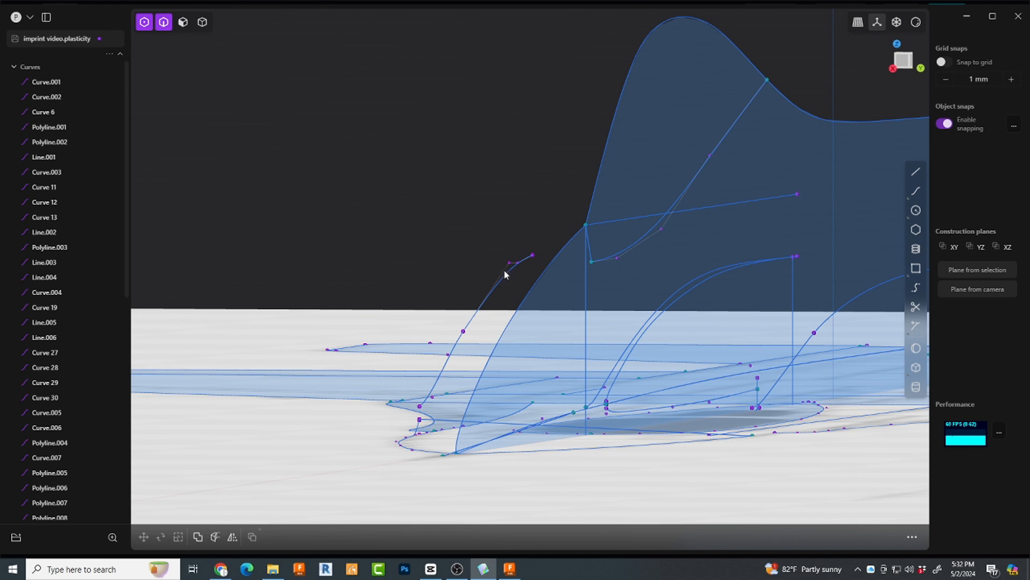
pyautogui.moveTo(510, 263); pyautogui.dragTo(499, 245)
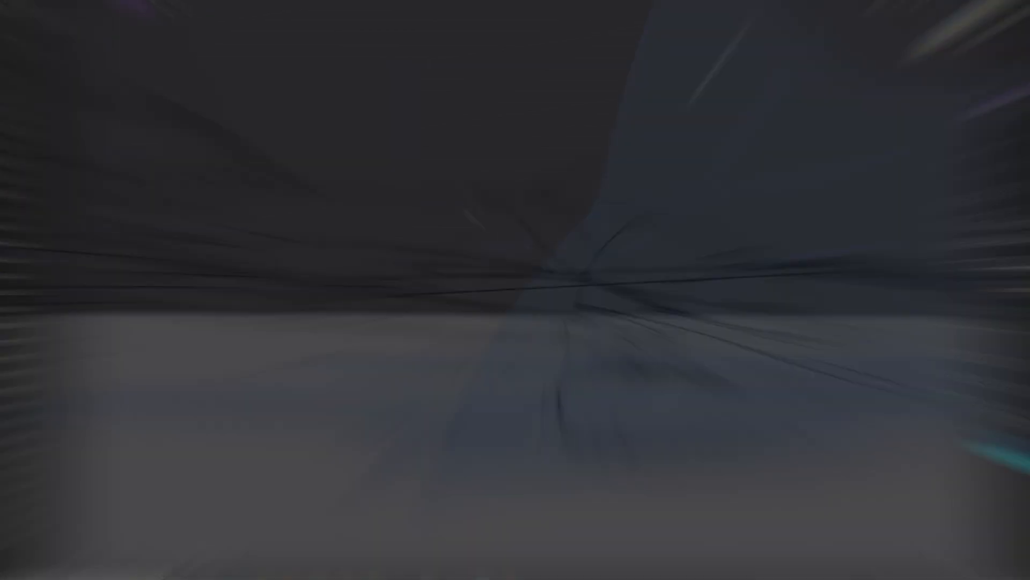
# Start an XNurbs surface in the detailed F-16 model and pick boundary edges around the open gap behind the canopy
pyautogui.press('KP_1')
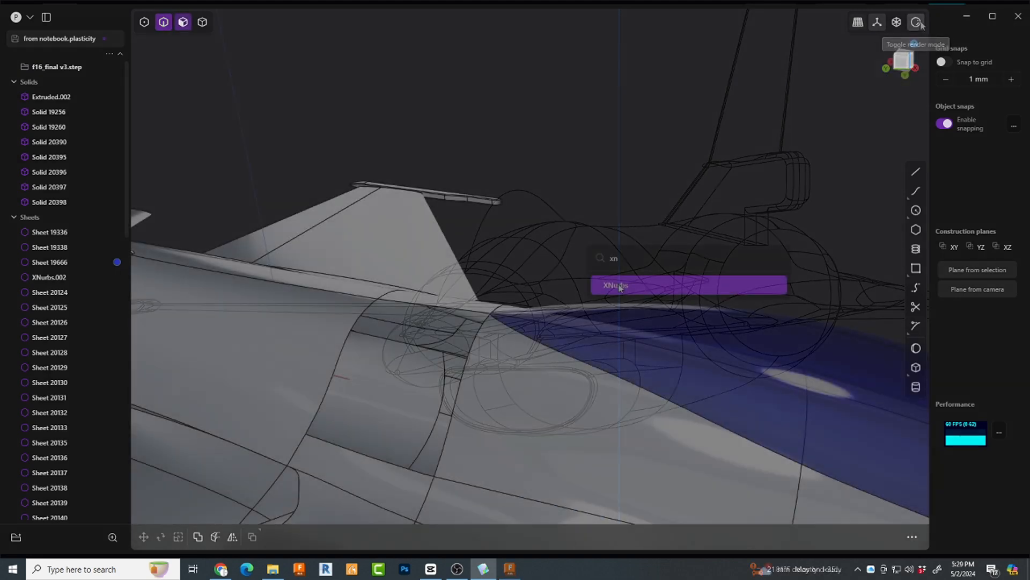
pyautogui.press('Return')
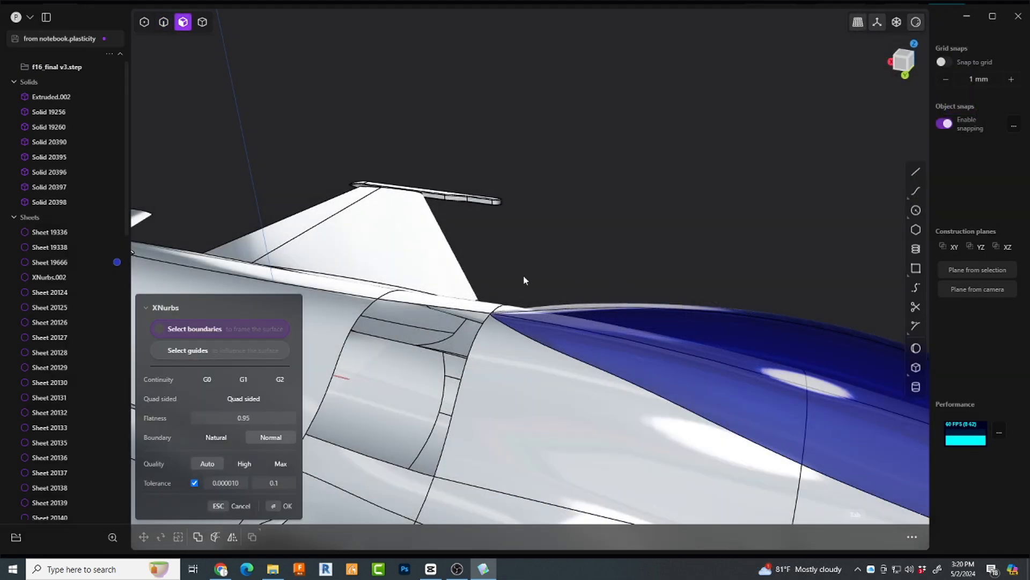
pyautogui.click(480, 317)
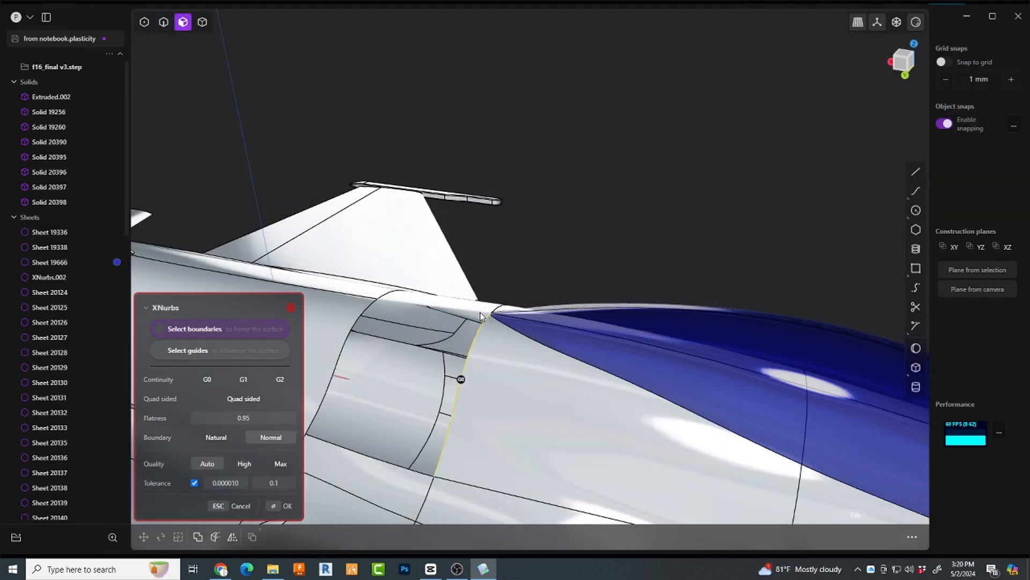
pyautogui.click(364, 320)
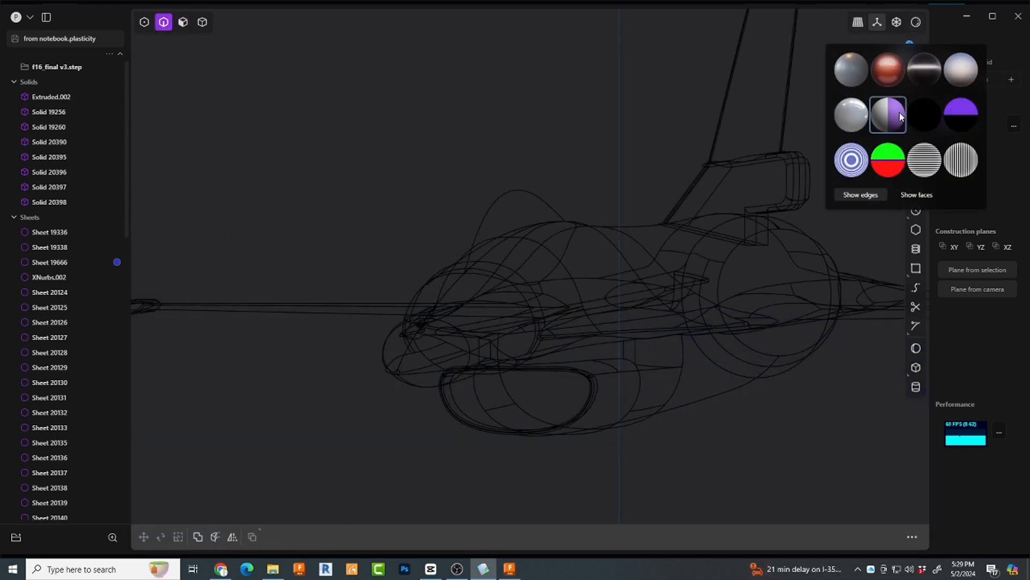
# Turn on the display of faces for the wireframe F-16 model
pyautogui.click(918, 195)
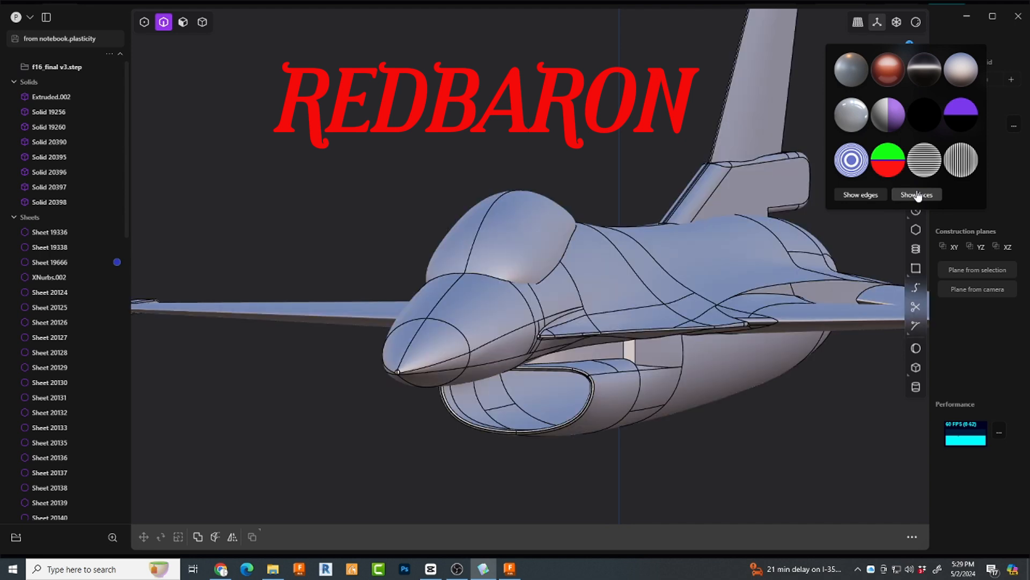